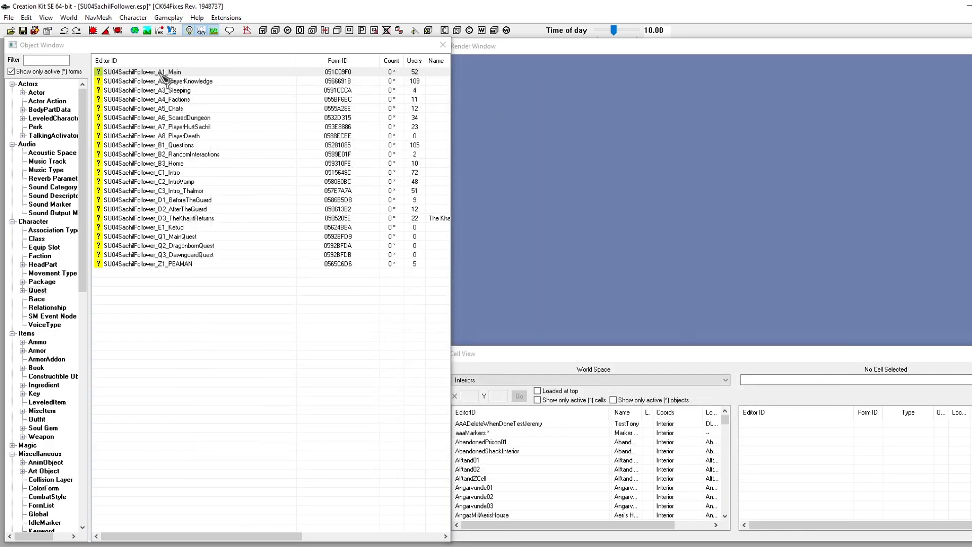
Step: Open the Sachil alias of the SU04SachilFollower_A1_Main quest and examine the order of its alias packages
double_click(191, 72)
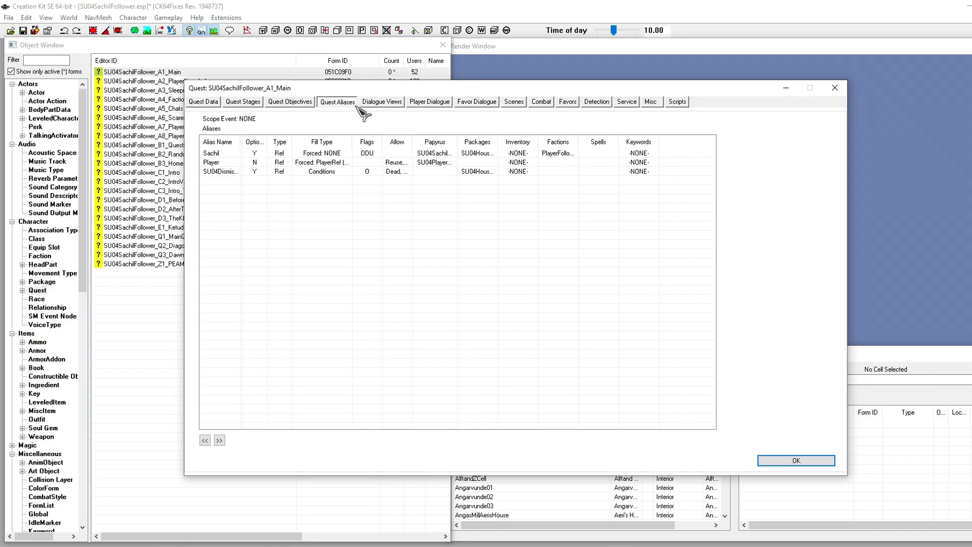
left_click(222, 155)
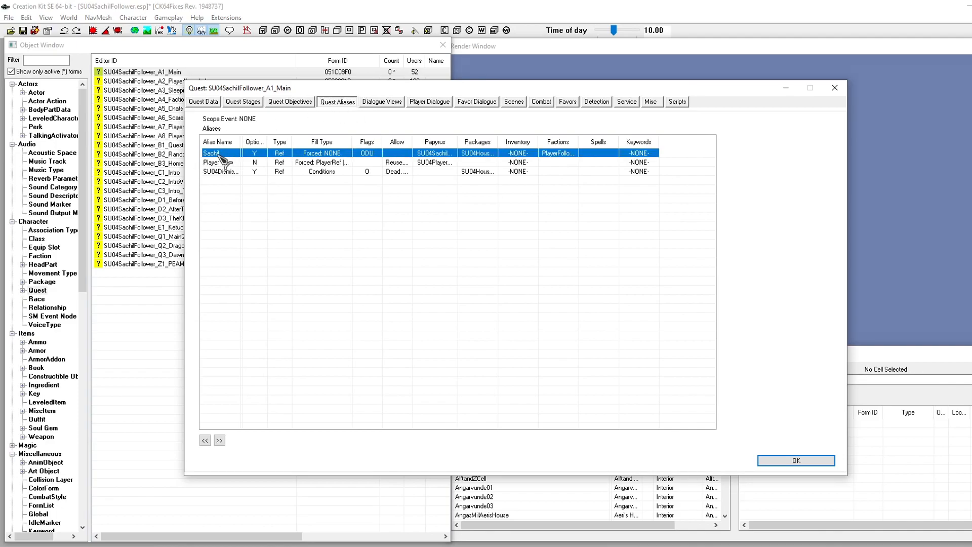
double_click(223, 154)
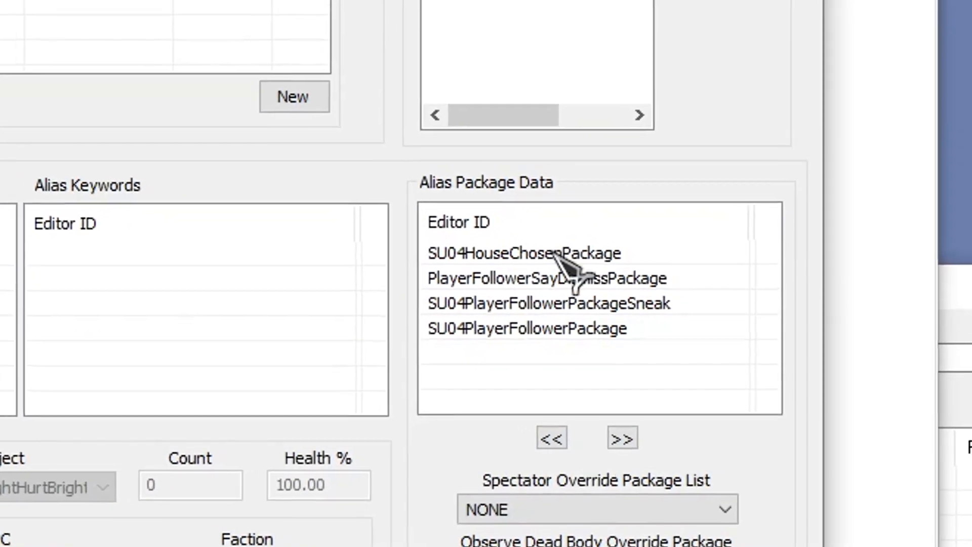
left_click(555, 253)
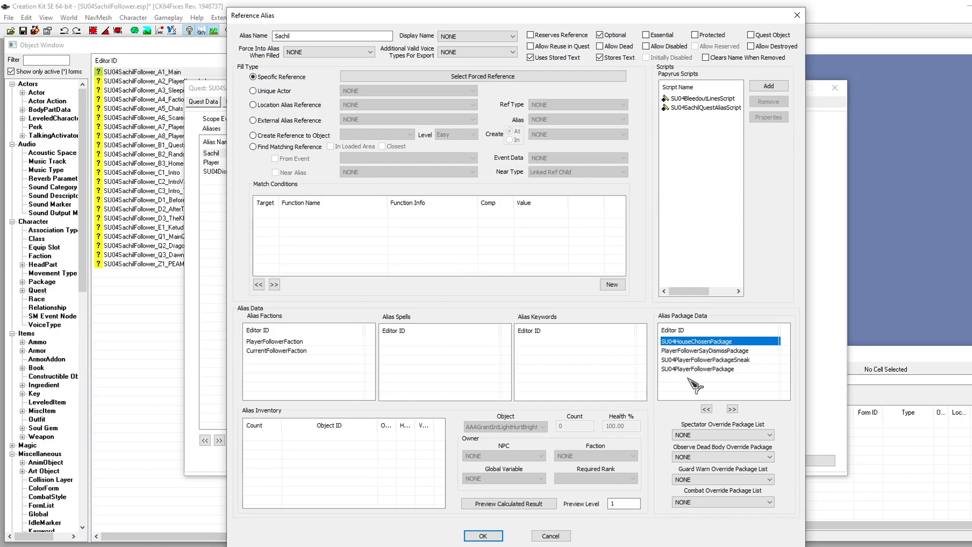
key("Down")
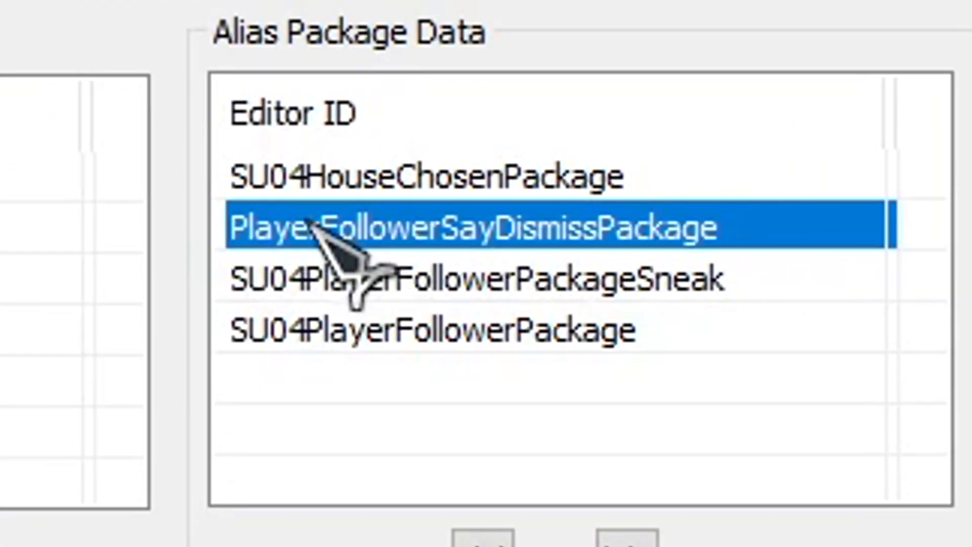
key("Down")
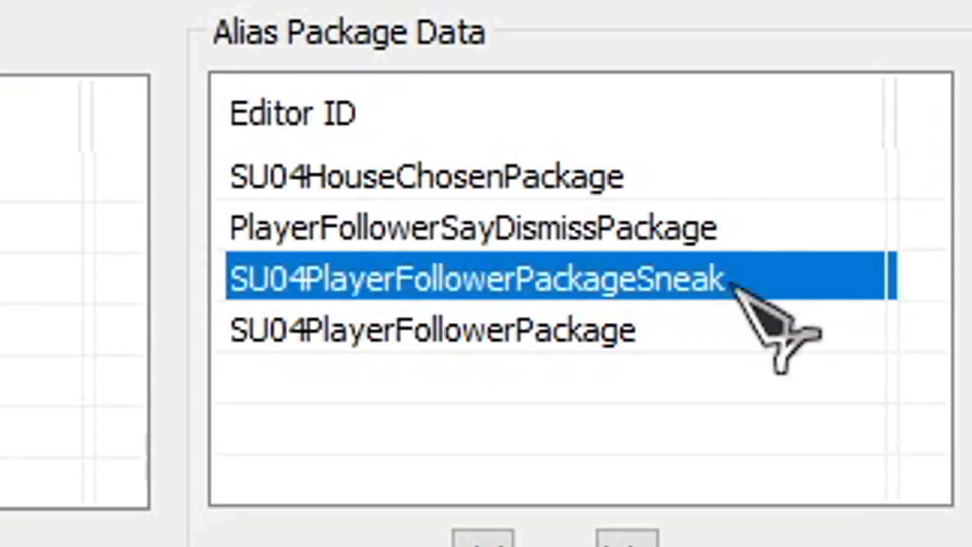
key("Down")
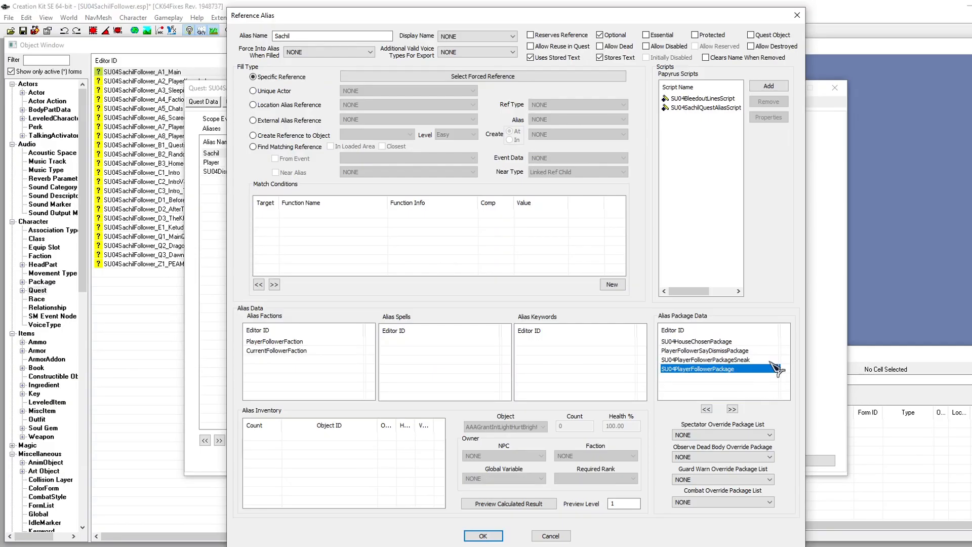
key("Up")
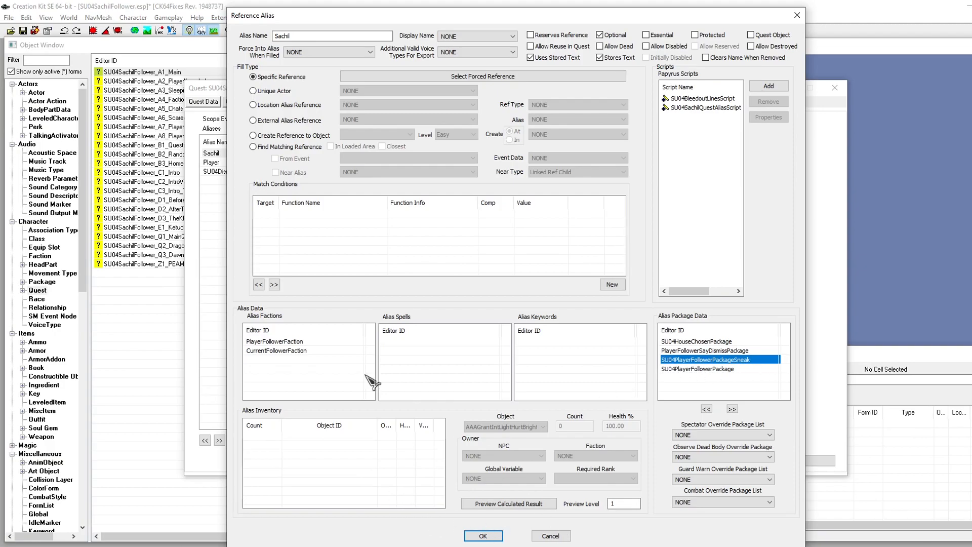
Step: List the packages of all forms, not only active ones, and filter them by playerfollowerpackage
left_click(42, 282)
left_click(124, 72)
left_click(30, 71)
left_click(47, 59)
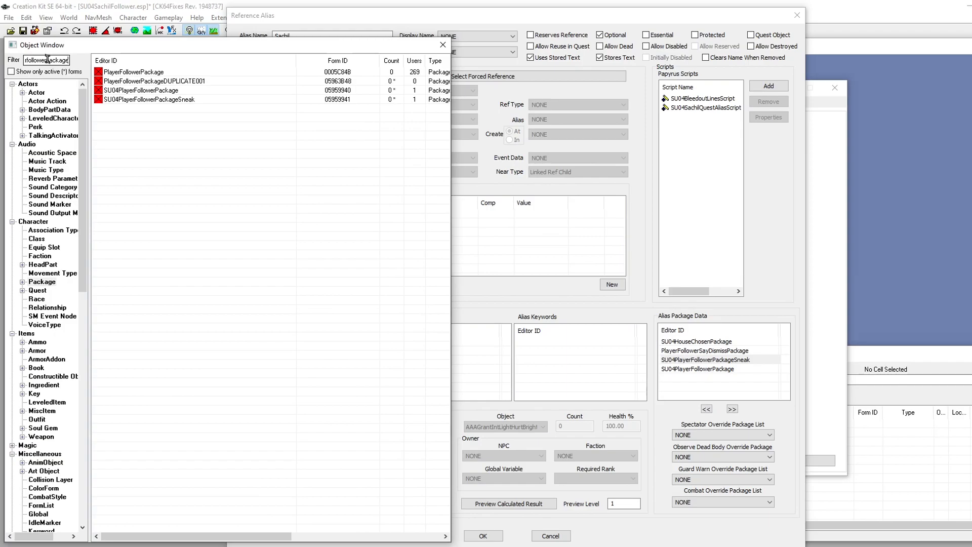
Step: Turn on the Always Sneak flag of PlayerFollowerPackageDUPLICATE001 and show its conditions
left_click(201, 82)
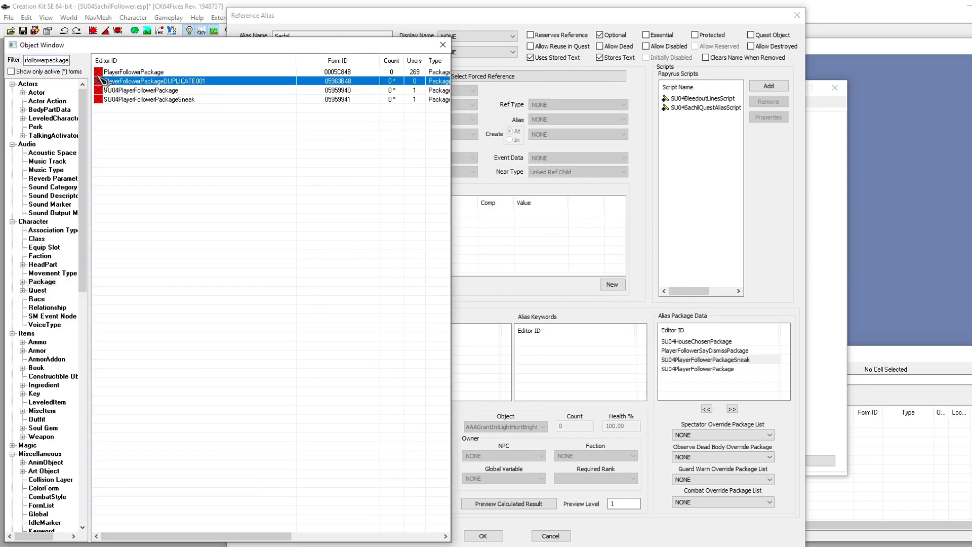
double_click(197, 83)
left_click(35, 88)
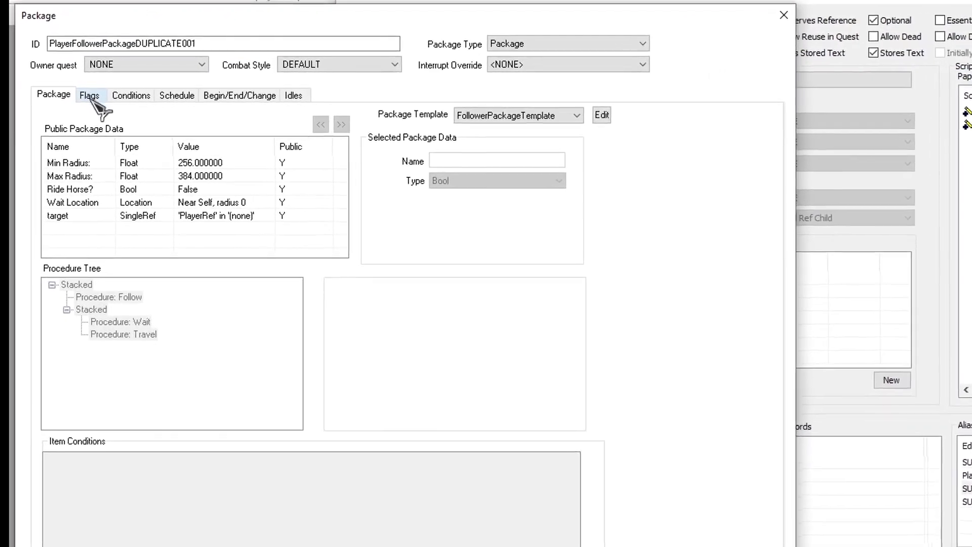
left_click(90, 96)
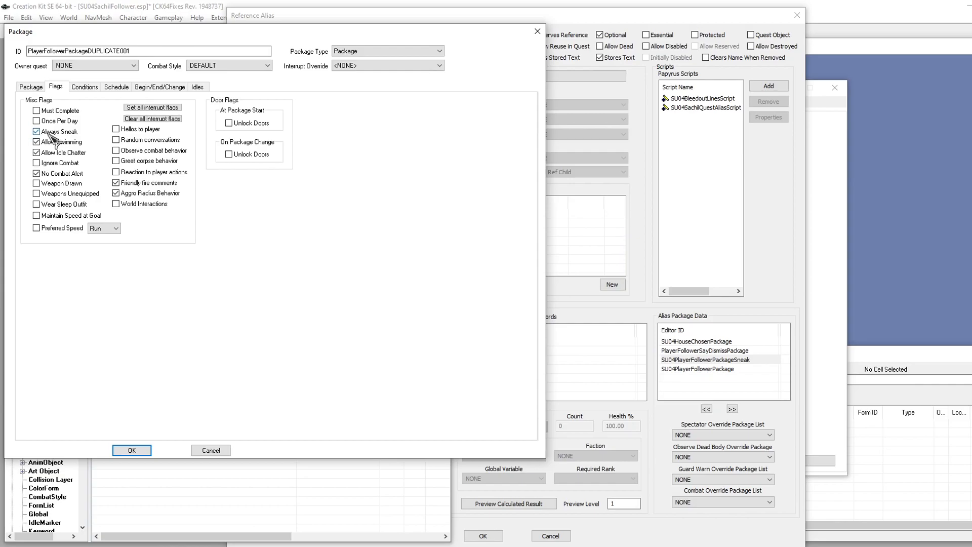
left_click(85, 87)
Step: List the active globals without a name filter and try to create a short global variable named SU04Sneak
left_click(58, 480)
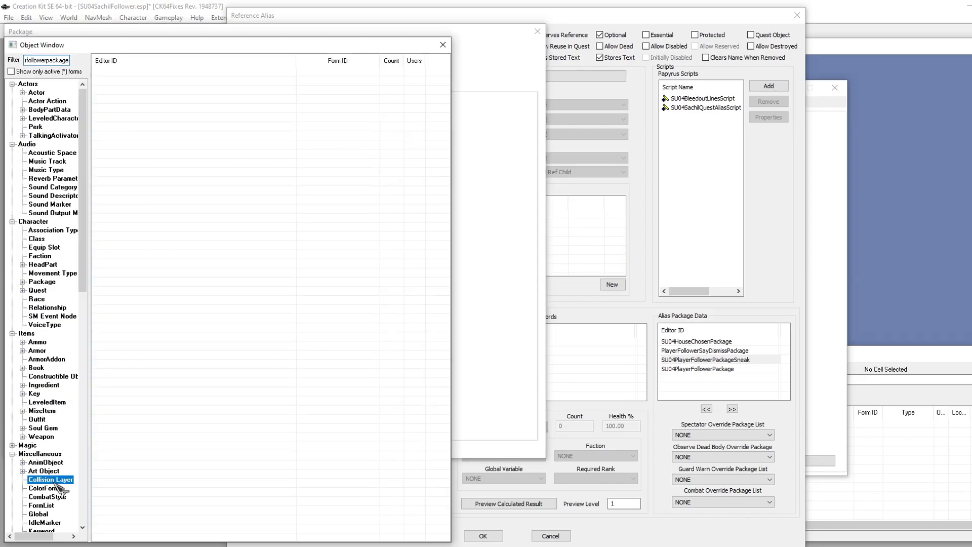
scroll(62, 366, "down", 5)
scroll(66, 364, "down", 2)
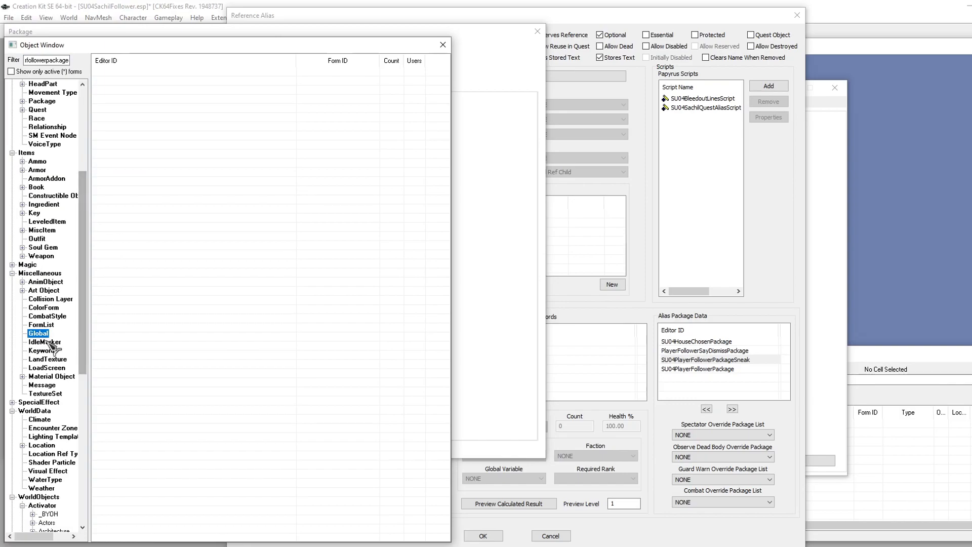
left_click_drag(37, 59, 215, 67)
key("BackSpace")
key("BackSpace")
left_click(29, 72)
right_click(170, 416)
left_click(223, 427)
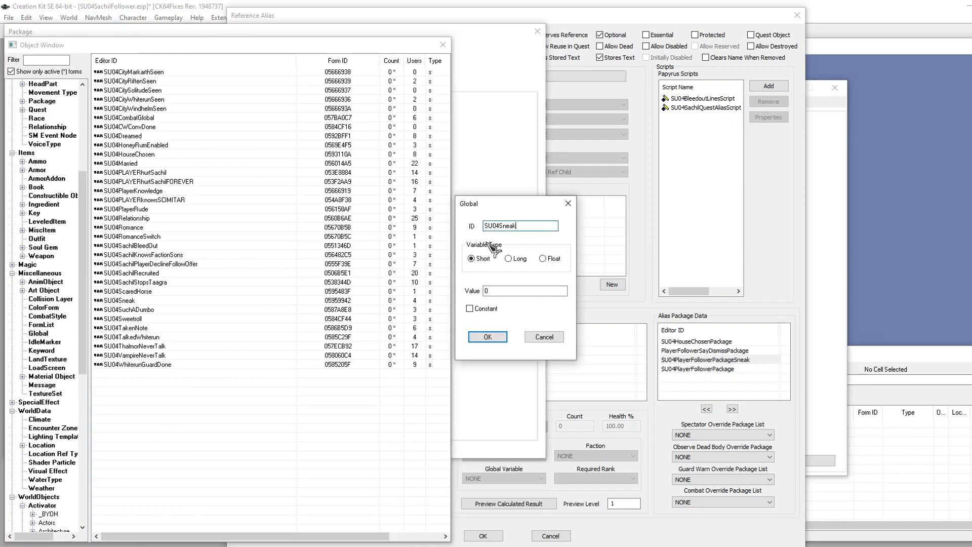
key("ctrl+a")
left_click(553, 337)
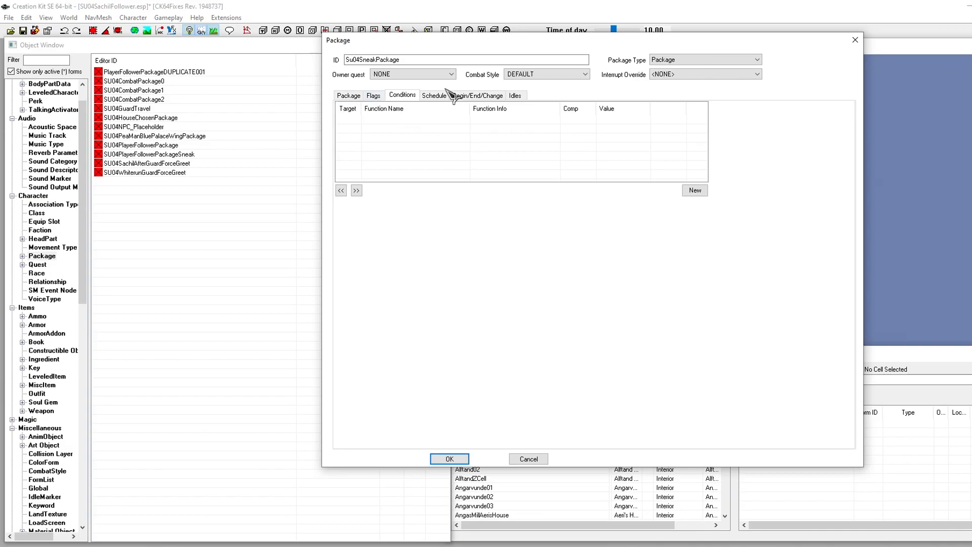
Step: Add a condition to Su04SneakPackage that uses the GetGlobalValue function
right_click(384, 158)
left_click(405, 161)
left_click(391, 203)
type("getg")
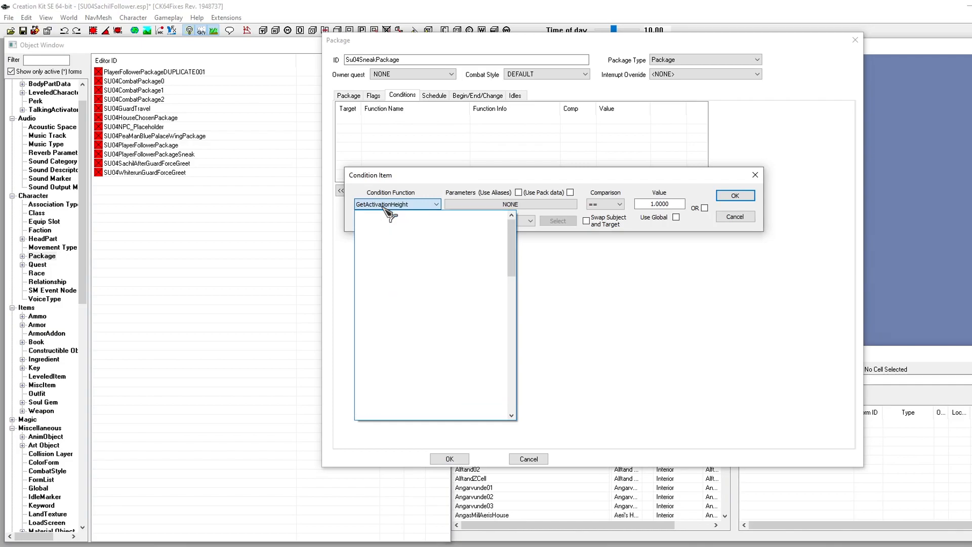
left_click(391, 214)
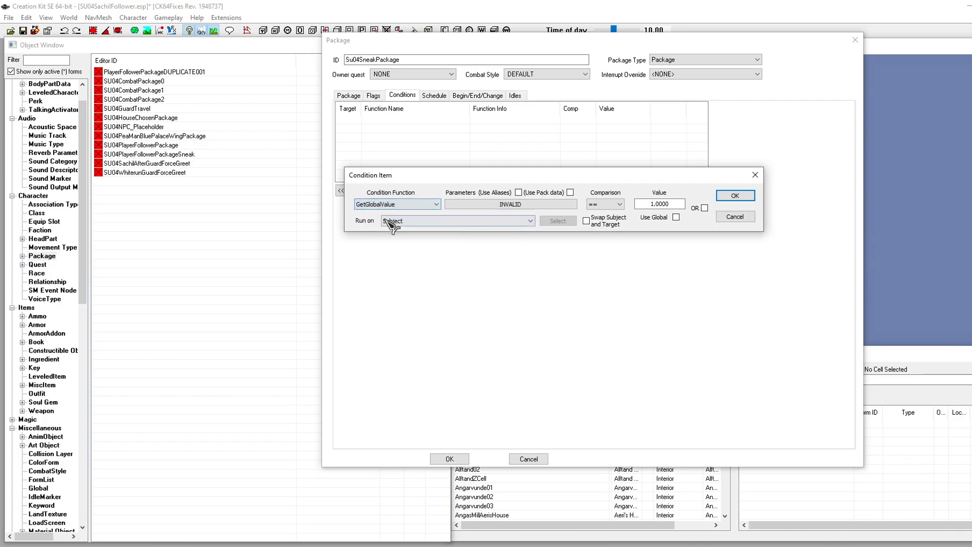
Step: Make the sneak package's condition check the global SU04Sneak for == 1 and confirm it
left_click(504, 205)
left_click(476, 242)
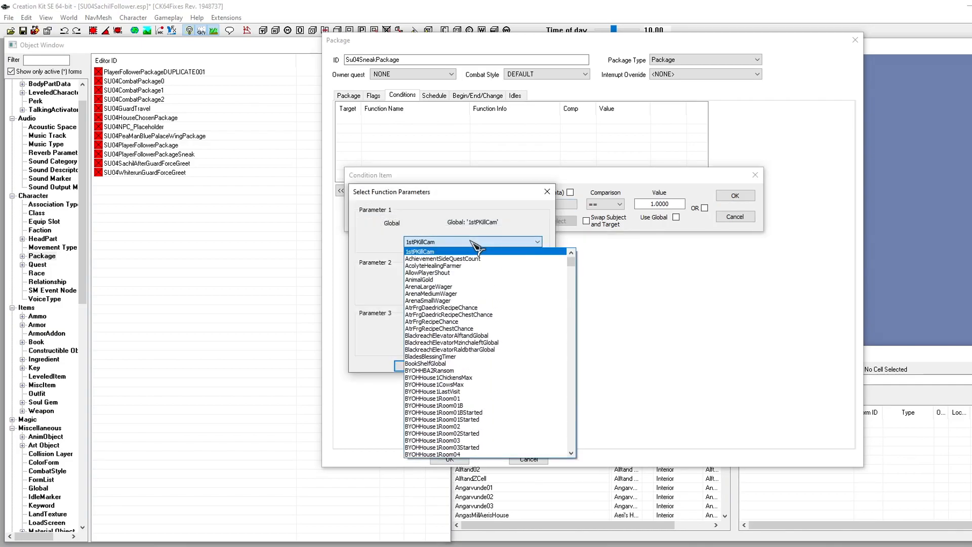
type("su04sneak")
key("Return")
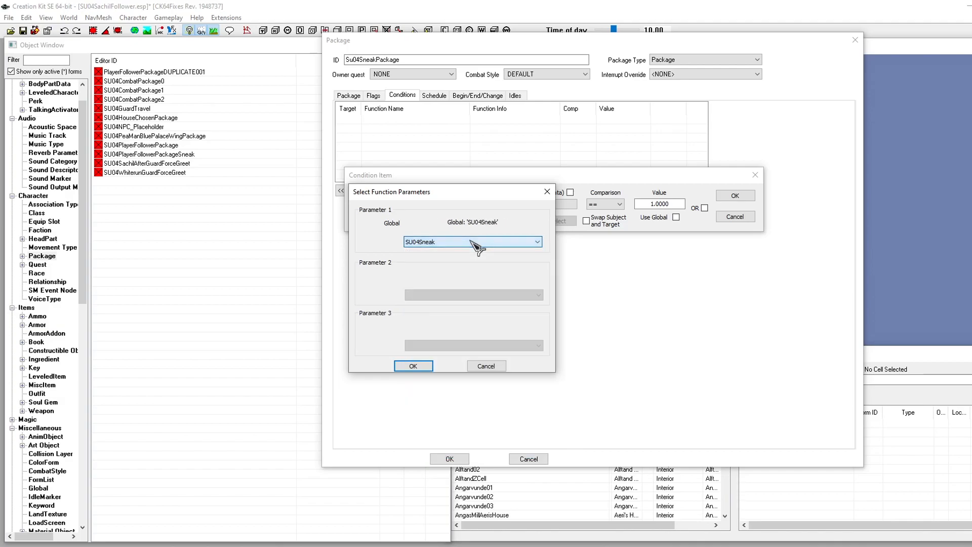
left_click_drag(413, 193, 522, 173)
left_click(522, 343)
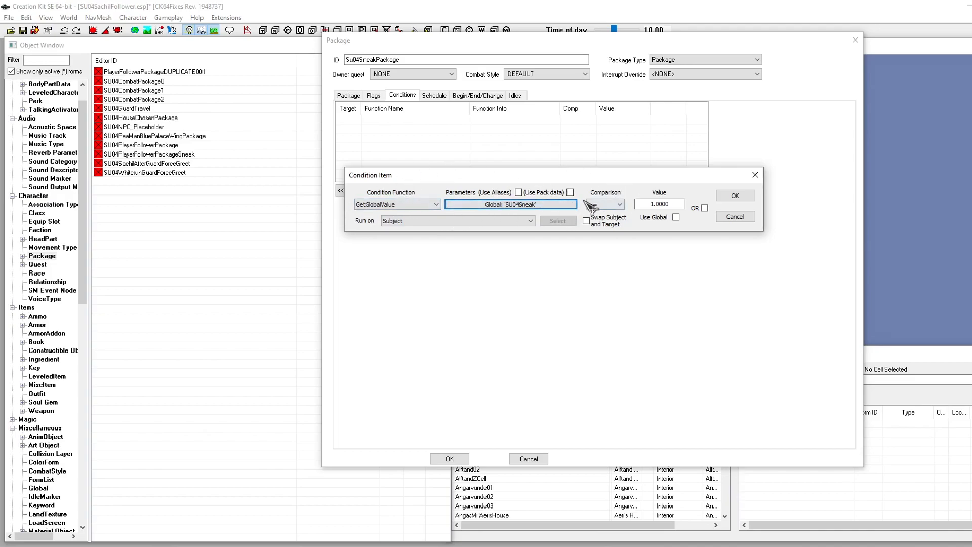
left_click(735, 195)
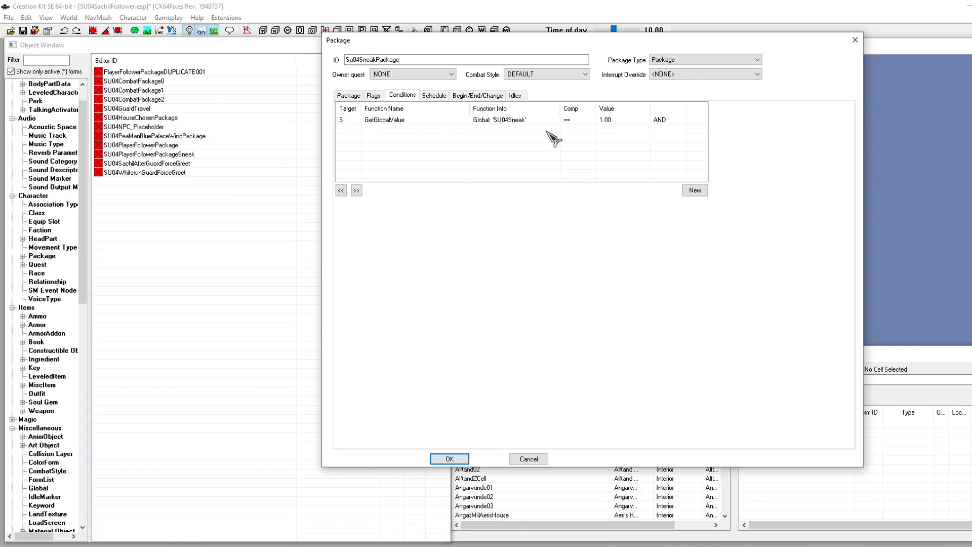
left_click(651, 121)
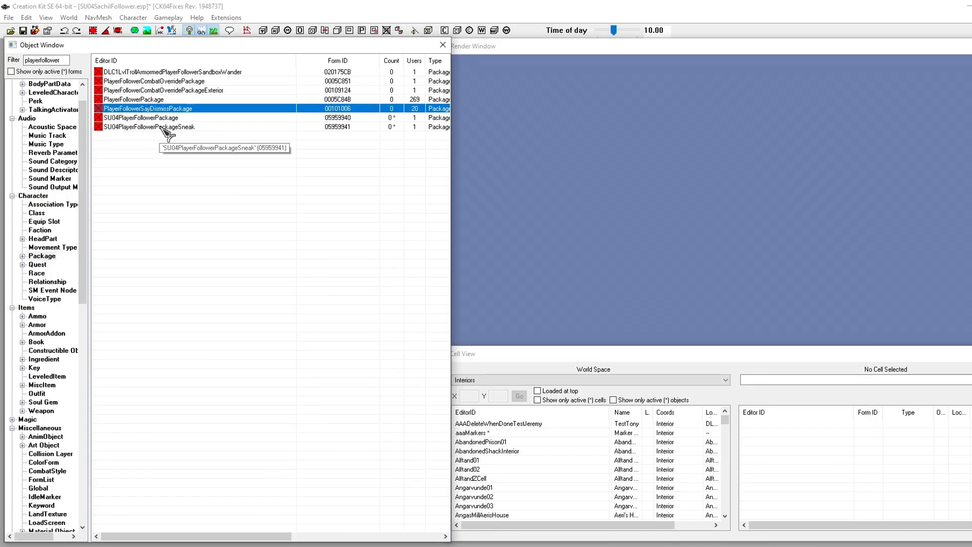
Step: Duplicate PlayerFollowerPackage, set the copy's ID to SU04FollowerPackage, and view its flags
right_click(163, 100)
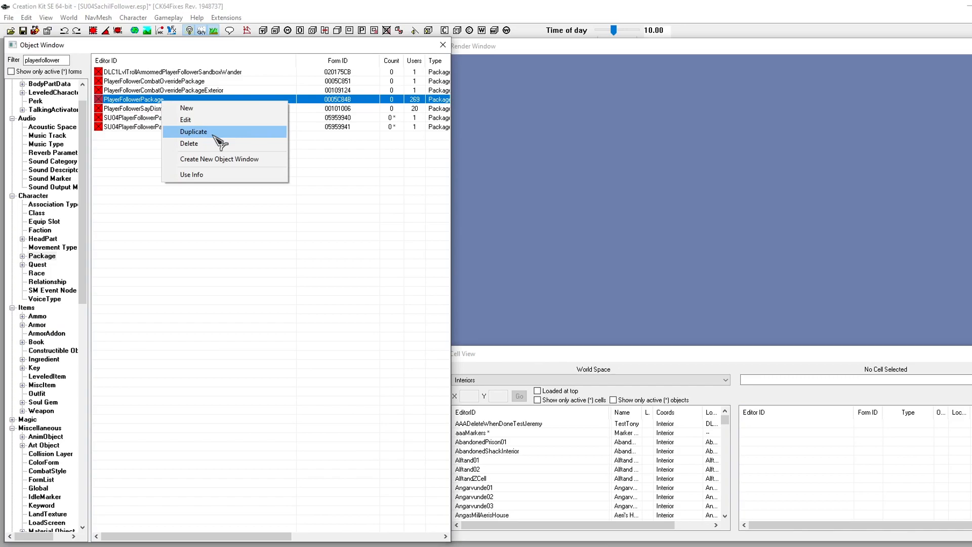
left_click(213, 131)
double_click(206, 109)
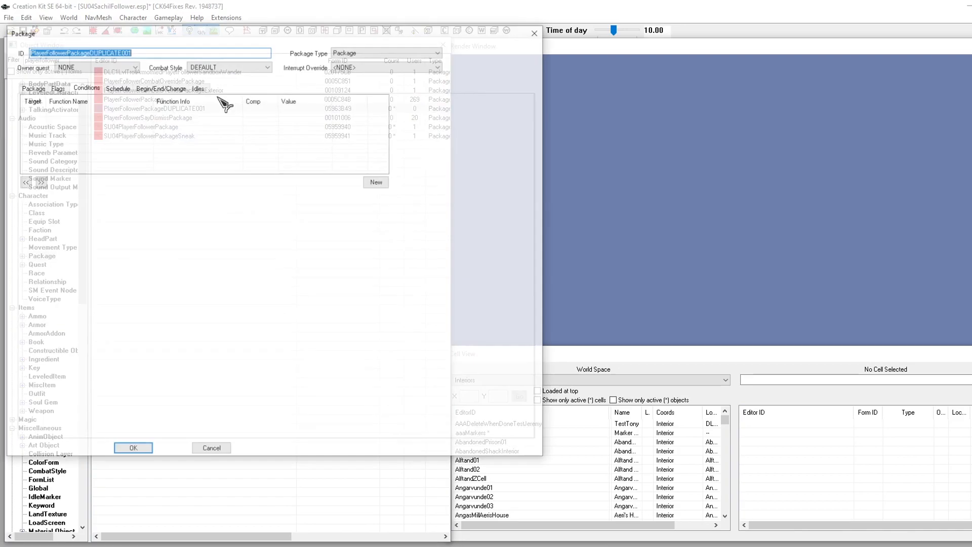
type("SU04")
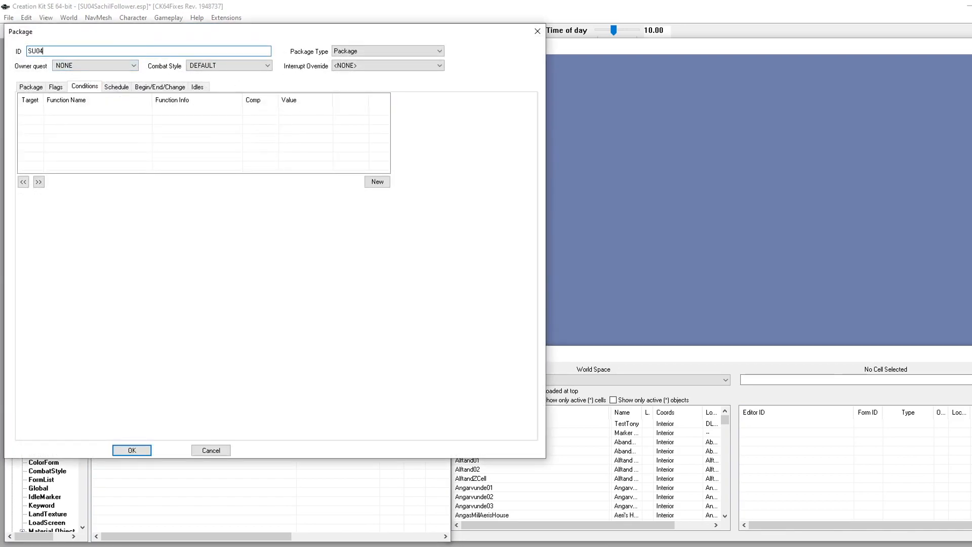
type("FollowerPackage")
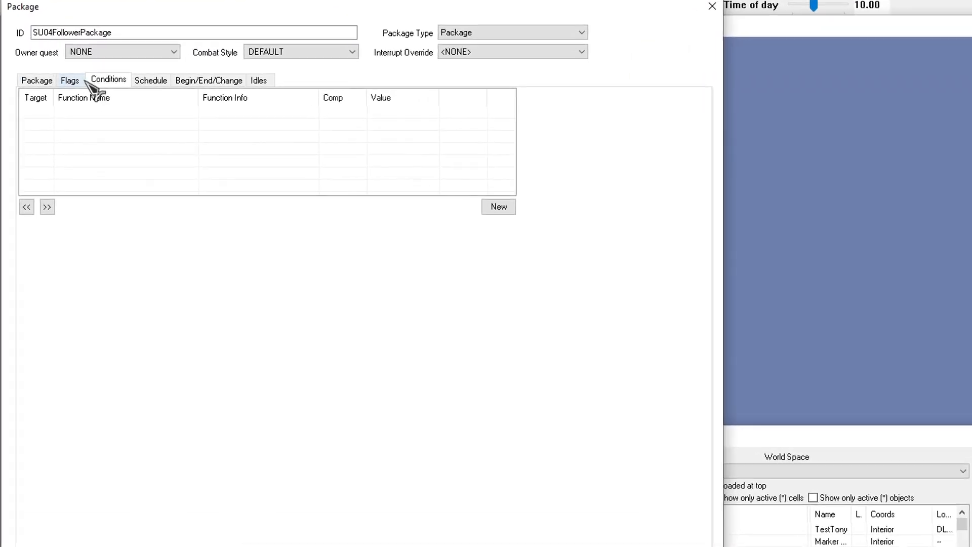
left_click(56, 86)
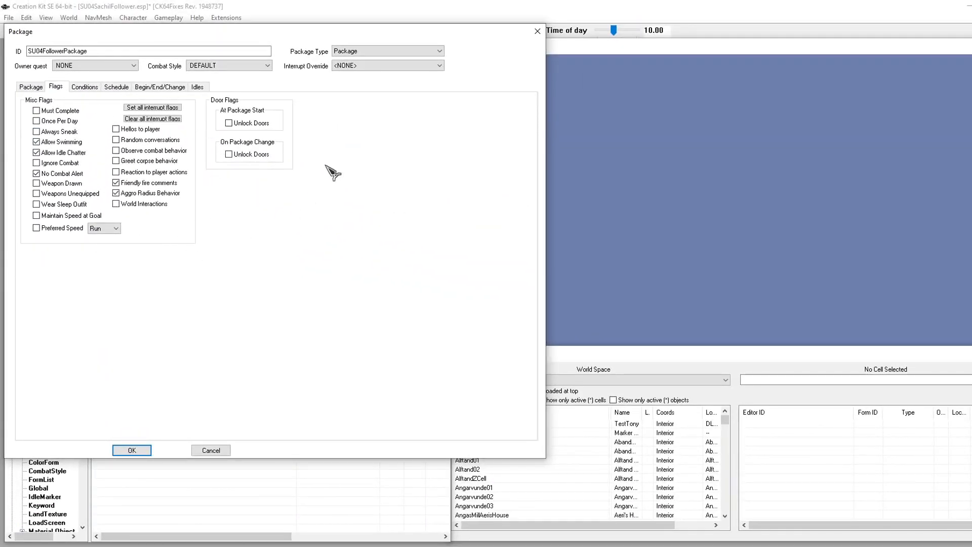
Step: Add a condition to SU04FollowerPackage that uses the GetGlobalValue function
left_click(85, 86)
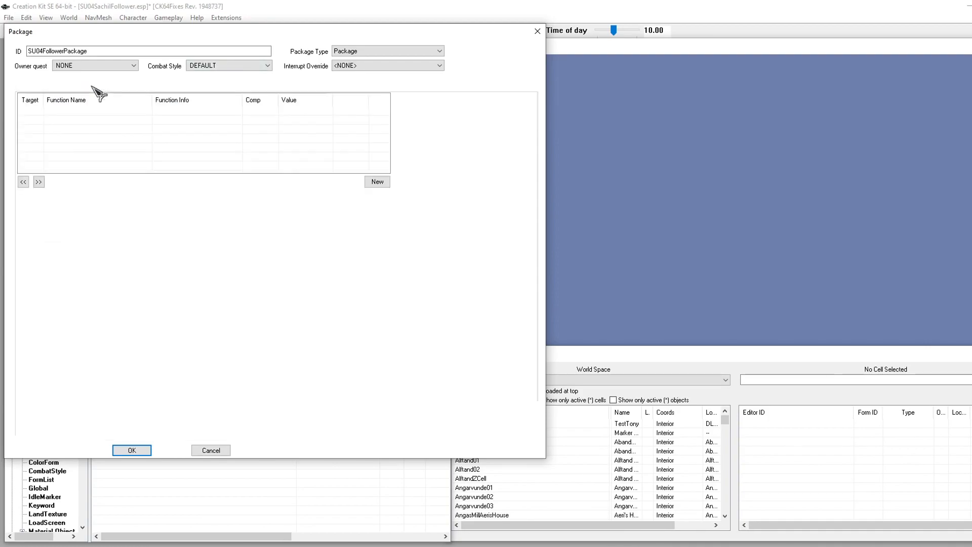
right_click(72, 124)
left_click(137, 131)
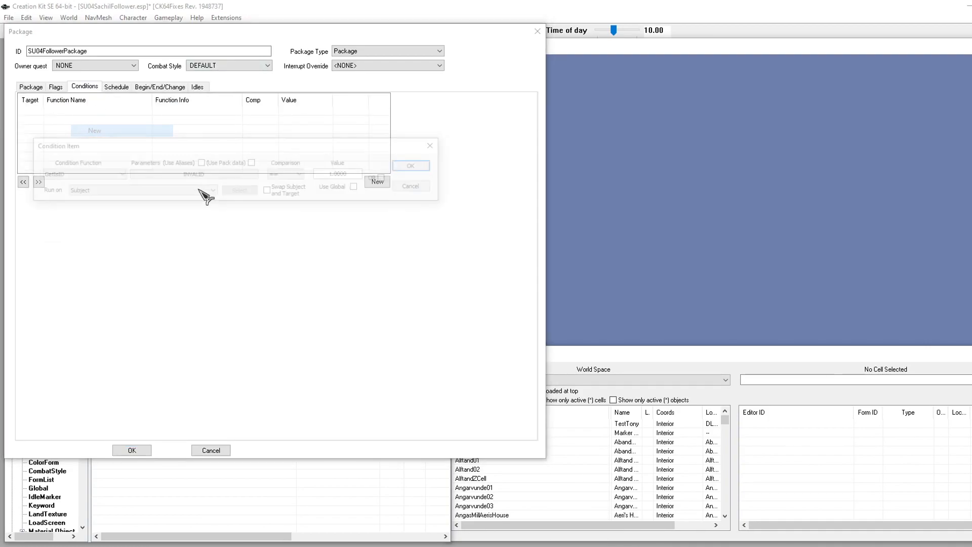
left_click(109, 174)
left_click(105, 176)
left_click(104, 175)
type("getg")
left_click(94, 181)
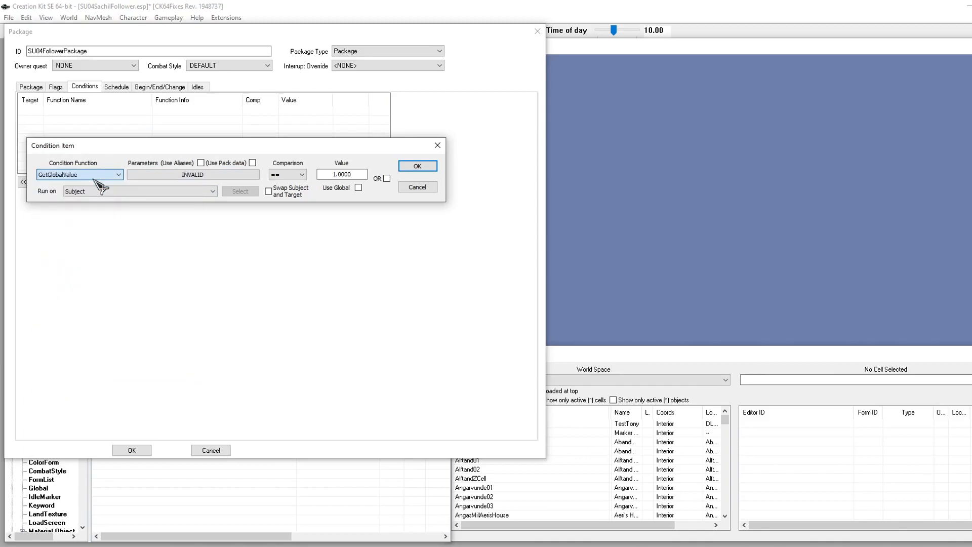
Step: Make the SU04FollowerPackage condition check the global SU04Sneak for == 0 and confirm it
left_click(194, 178)
left_click(160, 216)
type("su04sachil")
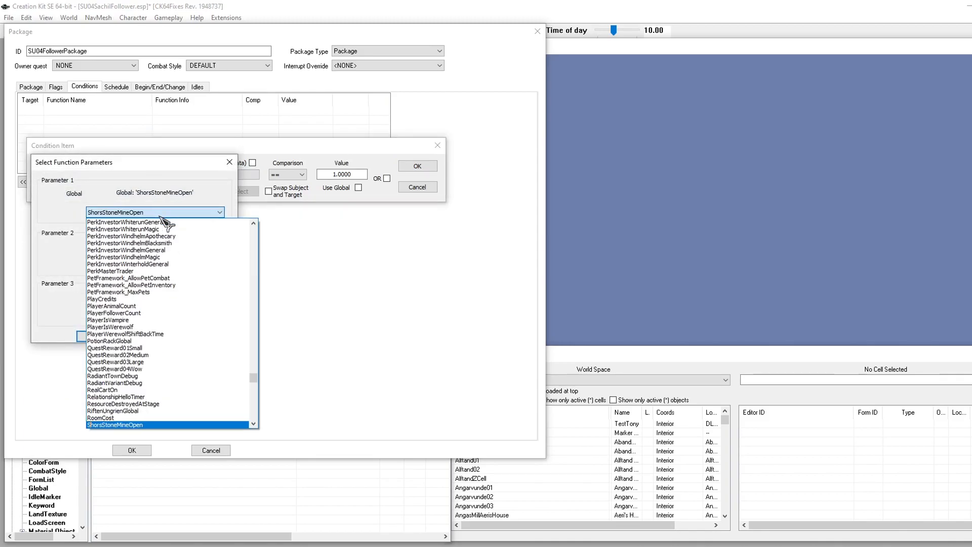
type("n")
left_click(160, 217)
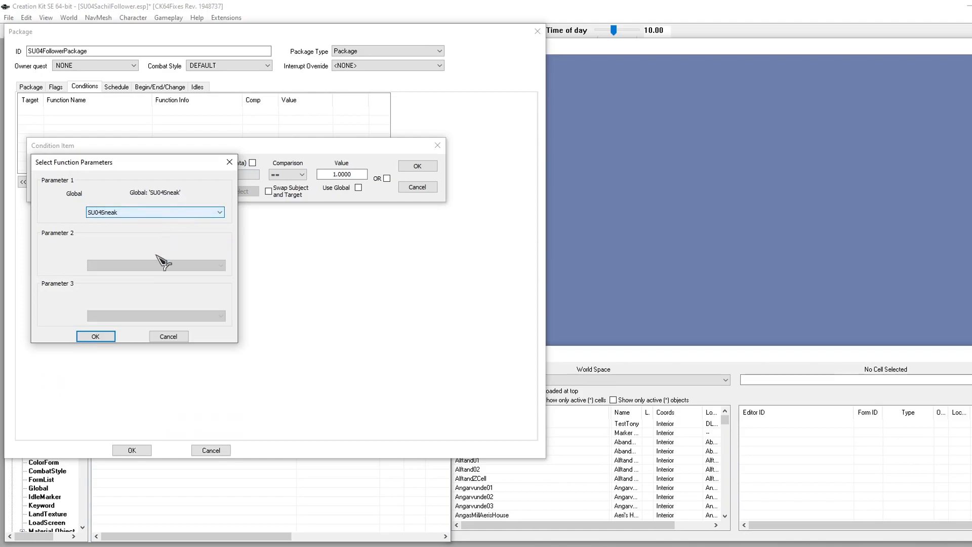
left_click(107, 332)
left_click(336, 174)
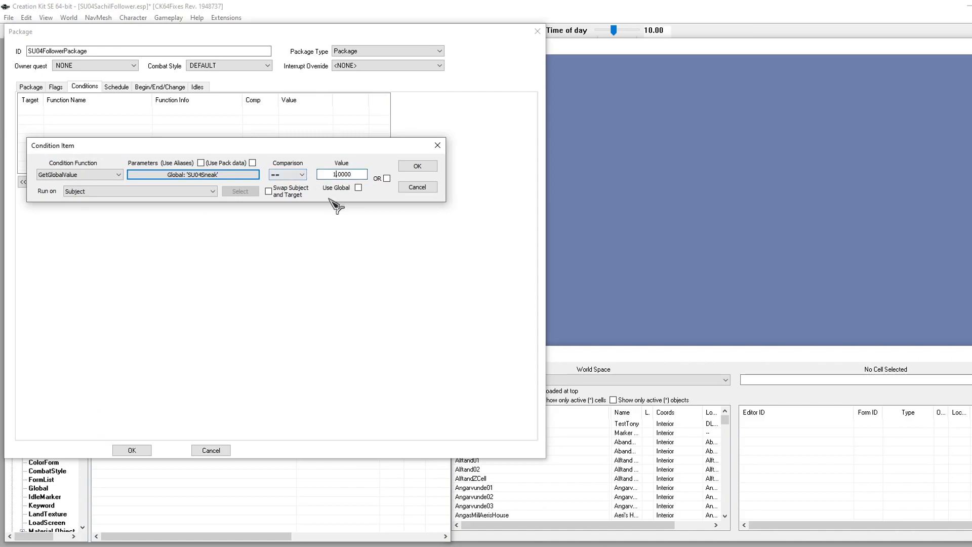
type("0")
key("Return")
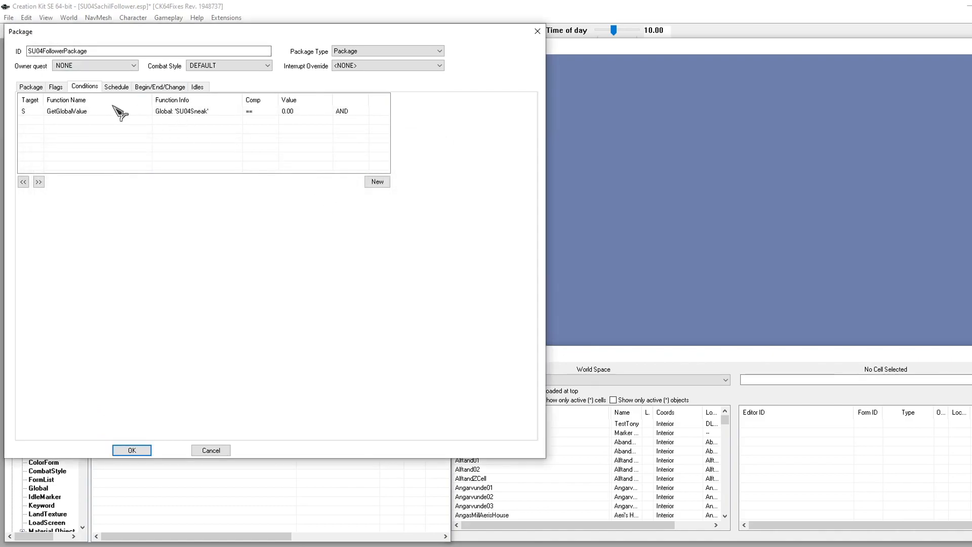
left_click(324, 113)
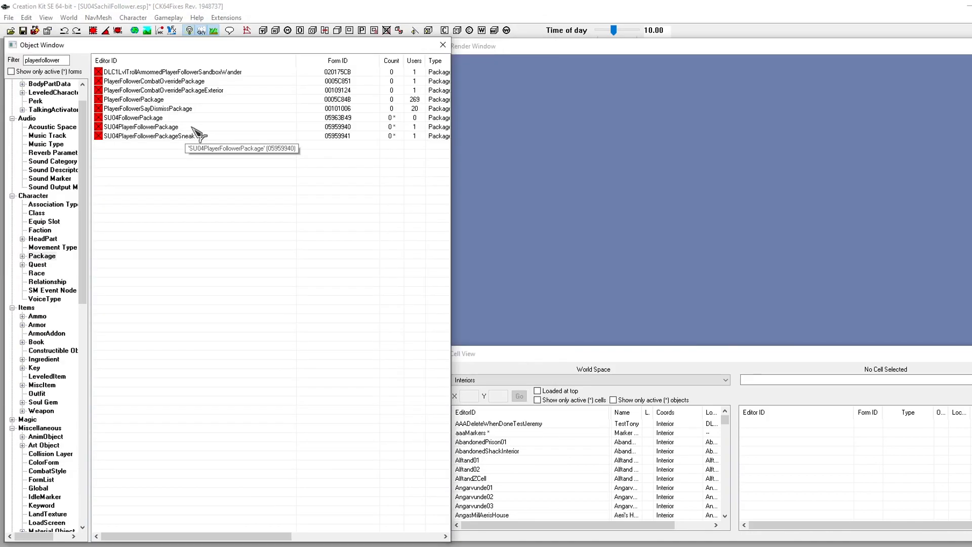
left_click(172, 128)
left_click(197, 135)
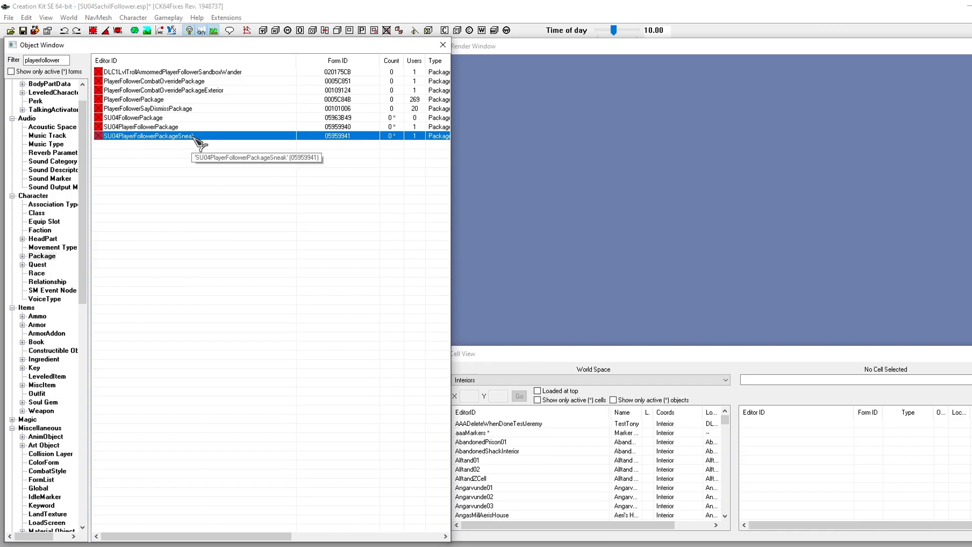
Step: List only the active quests without a name filter and open the Sachil alias of SU04SachilFollower_A1_Main
scroll(65, 147, "up", 1)
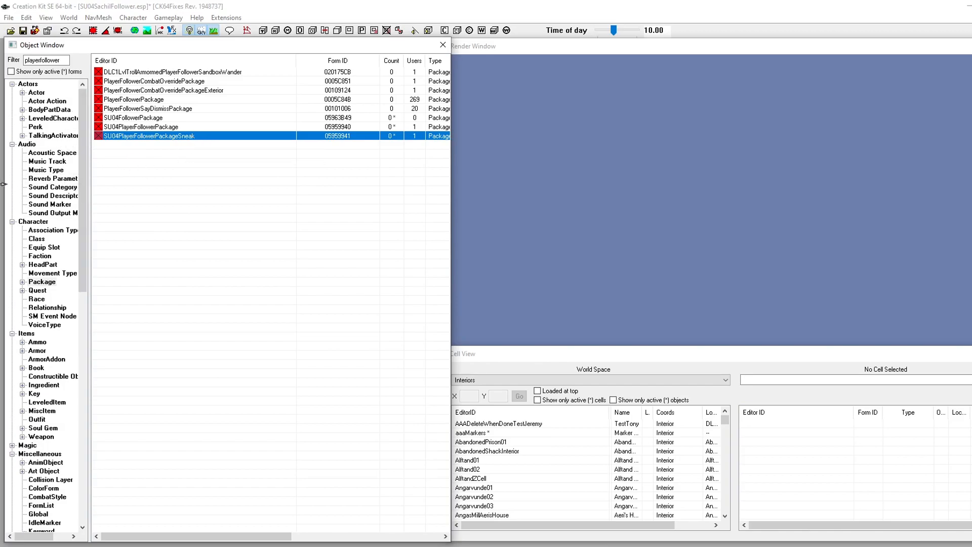
left_click(38, 290)
double_click(59, 59)
key("BackSpace")
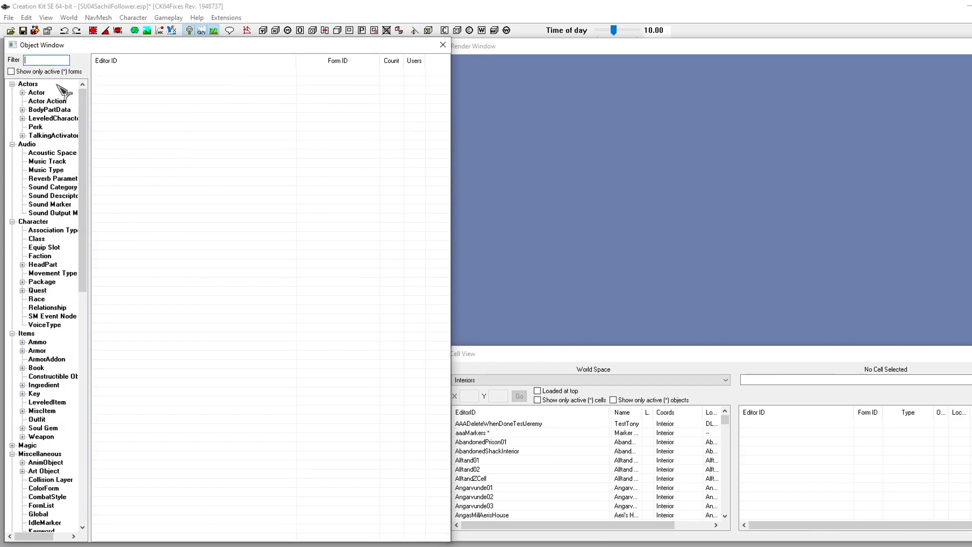
left_click(59, 72)
double_click(150, 72)
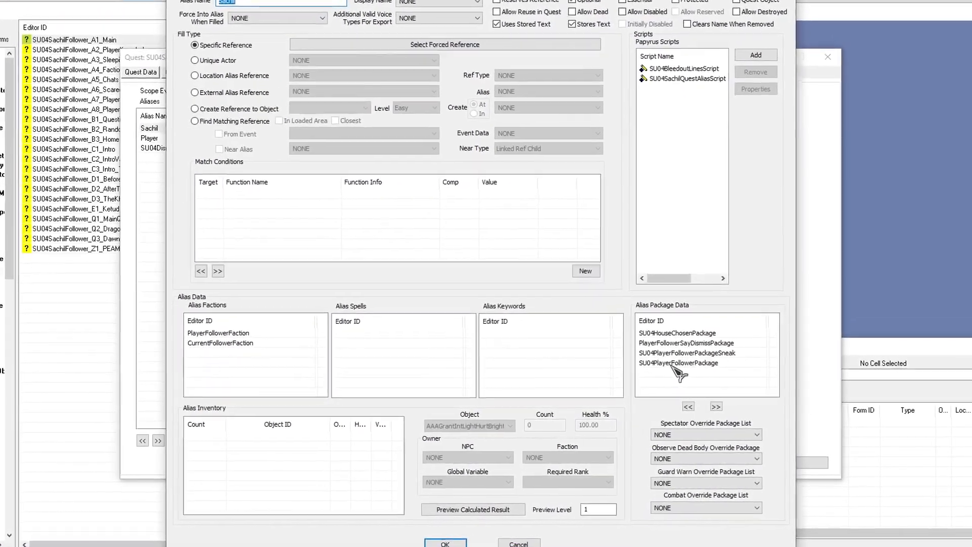
Step: Remove SU04PlayerFollowerPackage and SU04PlayerFollowerPackageSneak from the Sachil alias's package data
left_click(691, 369)
key("Delete")
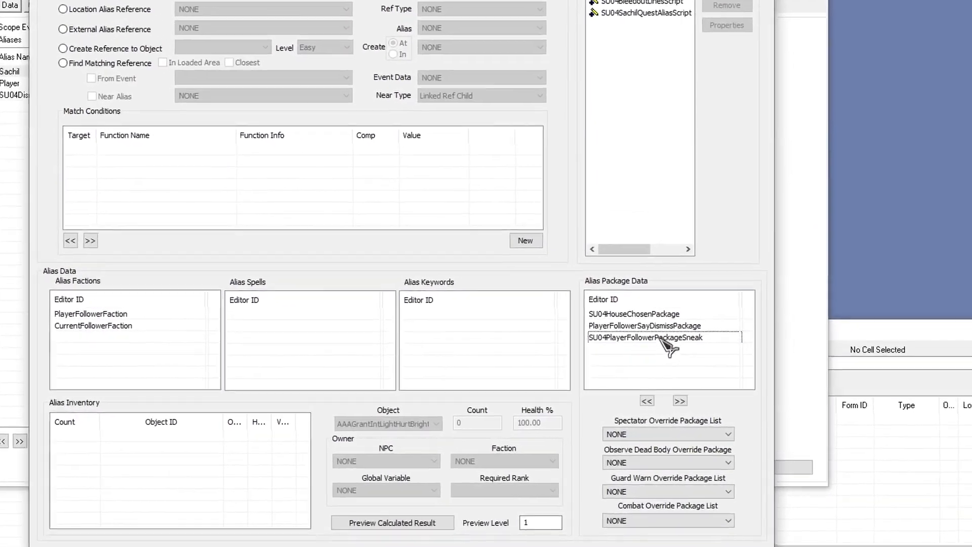
left_click(661, 343)
key("Delete")
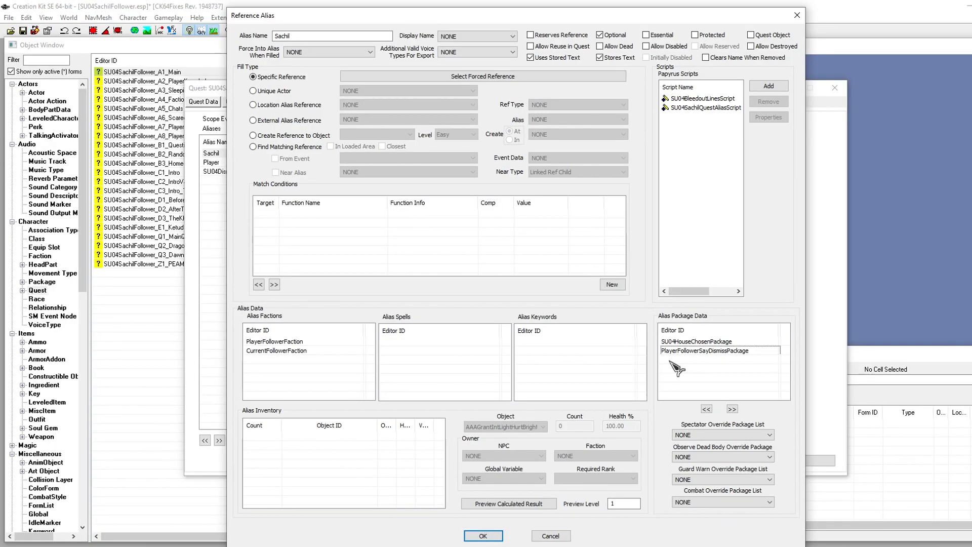
Step: Add SU04PlayerFollowerPackage and SU04PlayerFollowerPackageSneak to the Sachil alias's package data, with the sneak package above the normal one, and close the alias
left_click(676, 352)
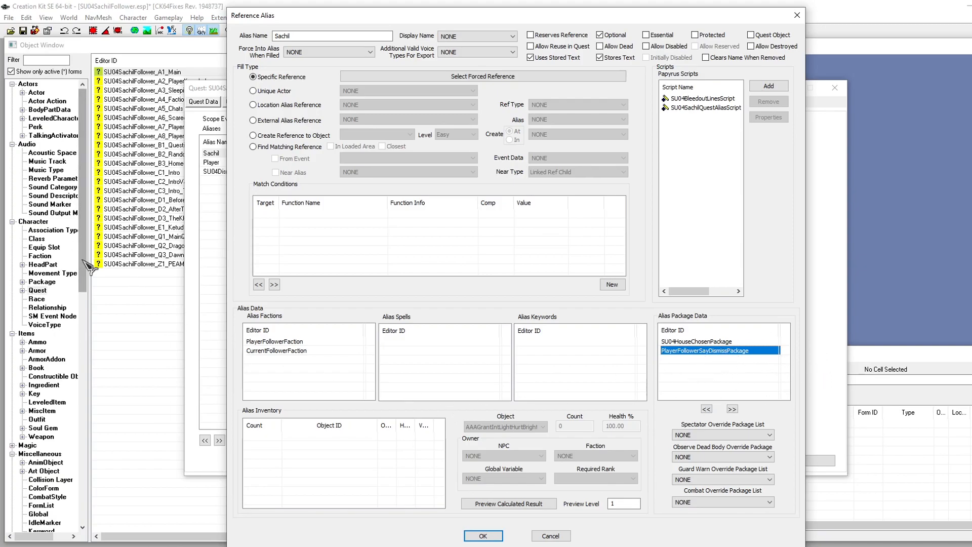
left_click(42, 282)
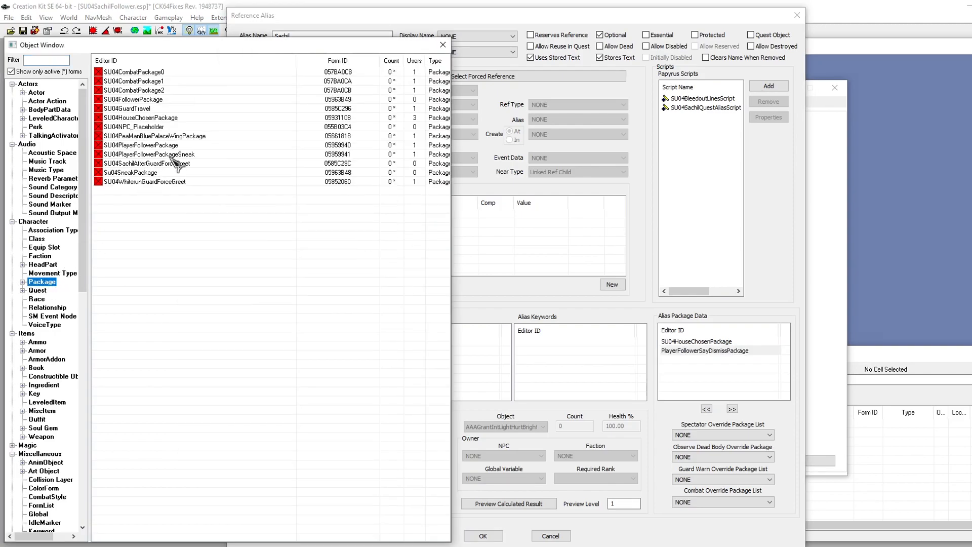
left_click(149, 183)
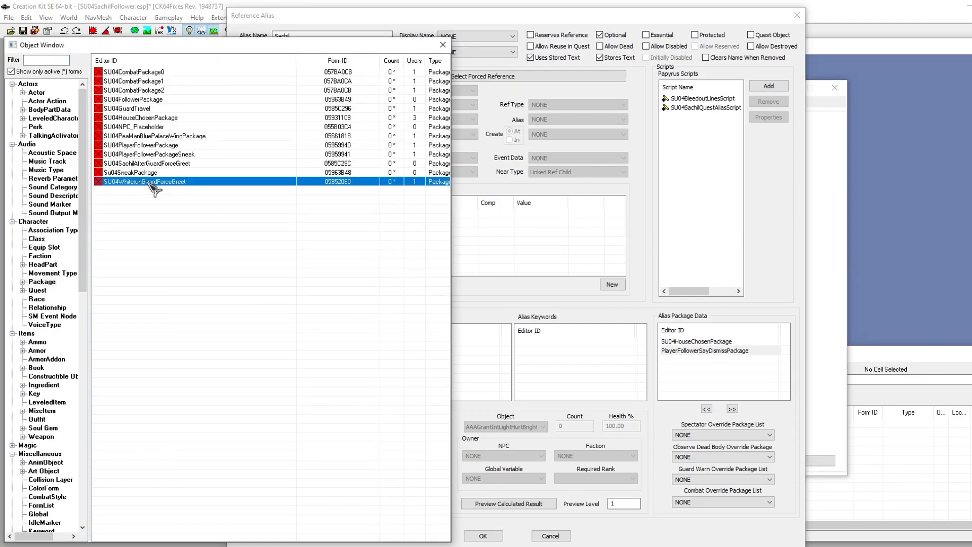
left_click(205, 164)
left_click(147, 145)
left_click_drag(587, 334, 714, 369)
left_click(167, 155)
left_click_drag(545, 278, 736, 374)
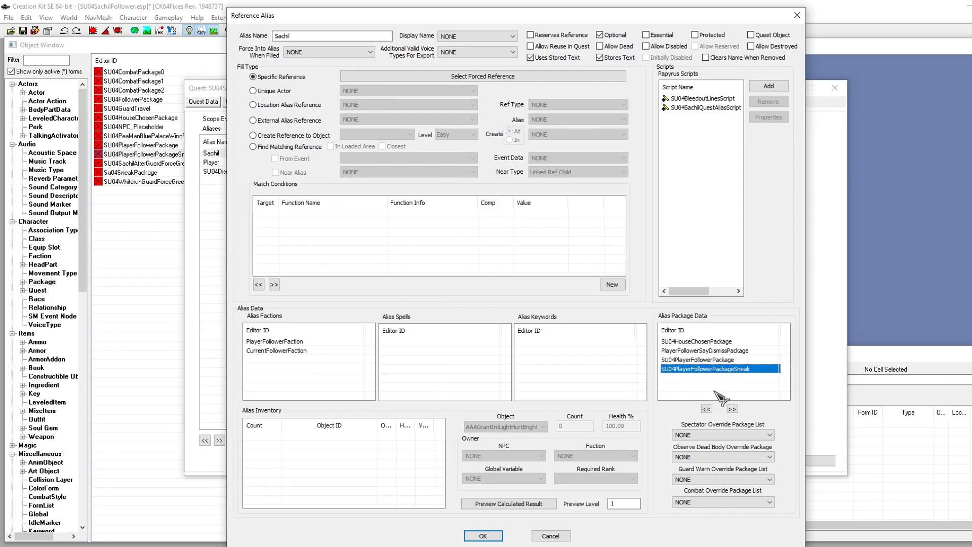
key("Left")
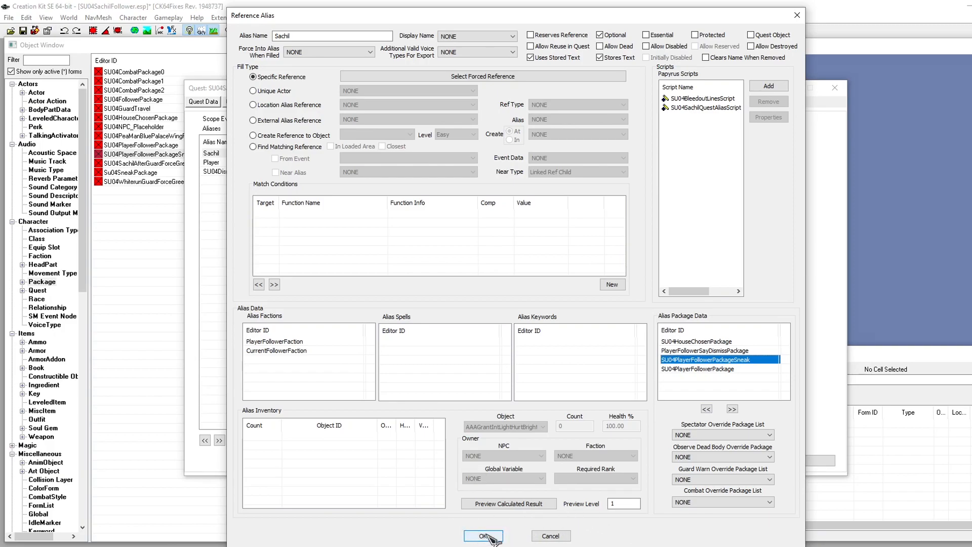
left_click(566, 539)
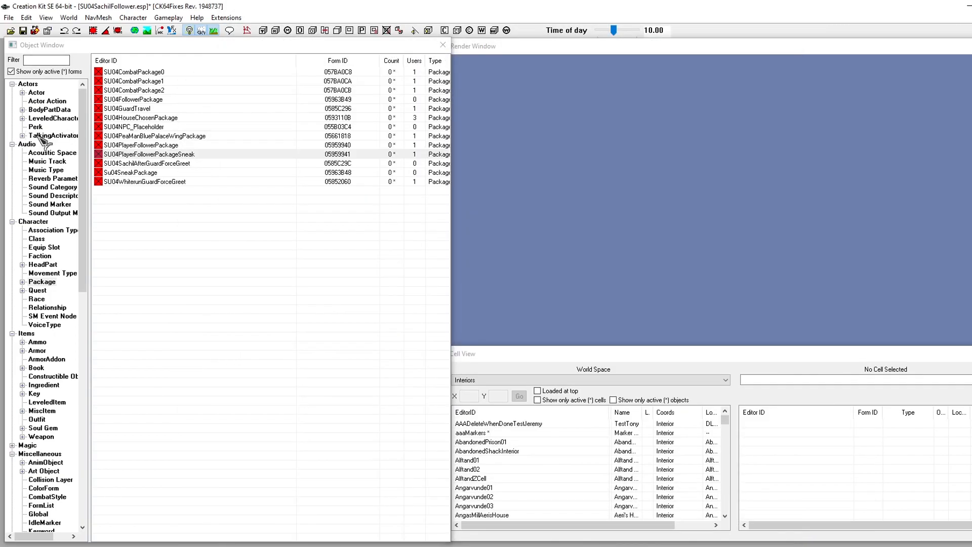
Step: Open the quest SU04SachilFollower_A1_Main and show its player dialogue
left_click(37, 291)
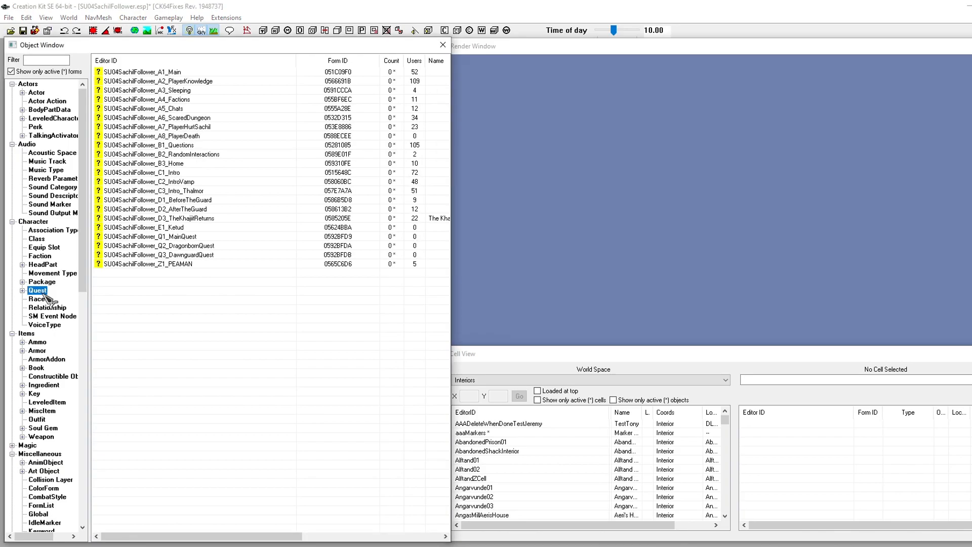
double_click(159, 72)
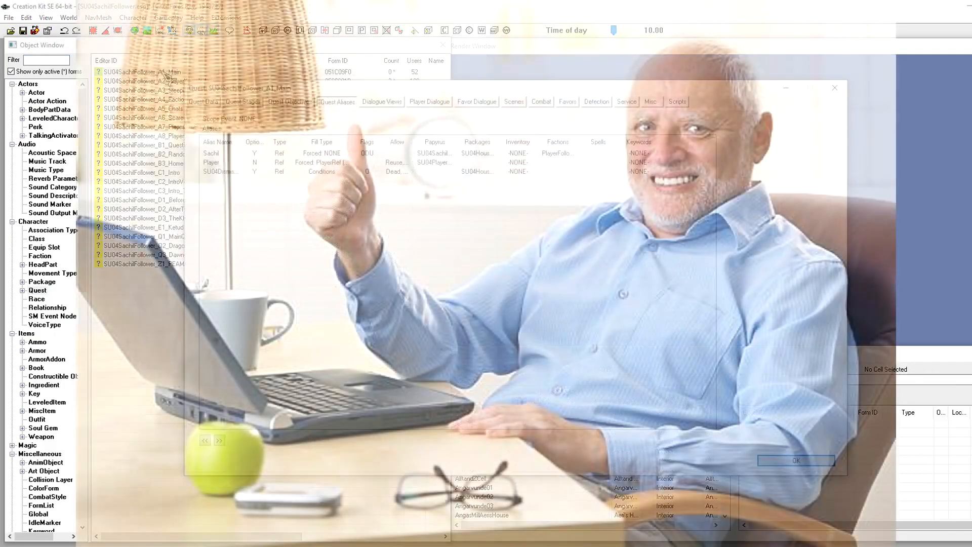
left_click(426, 103)
Step: Try to create a new player dialogue branch with the ID SU04SneakToggle
right_click(231, 247)
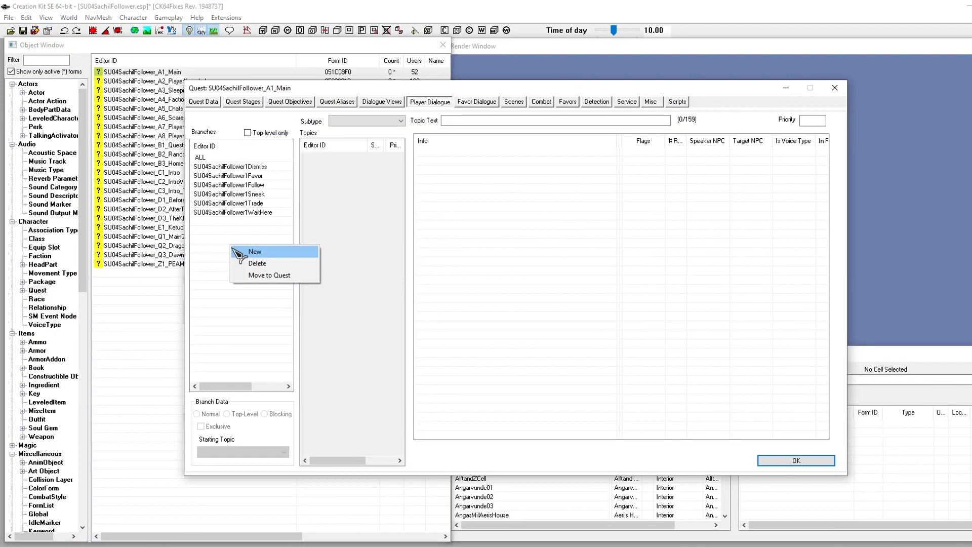
left_click(254, 252)
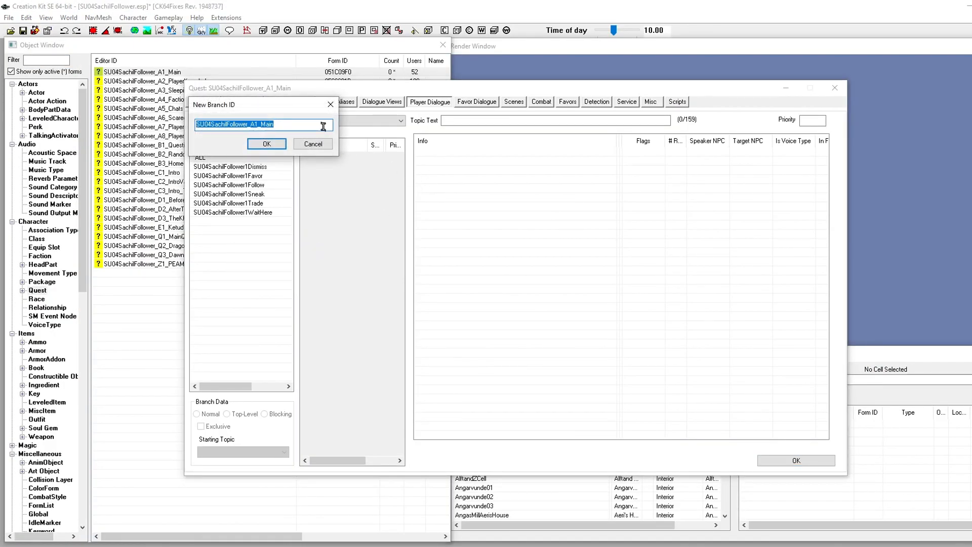
key("BackSpace")
type("SU04SneakToggle")
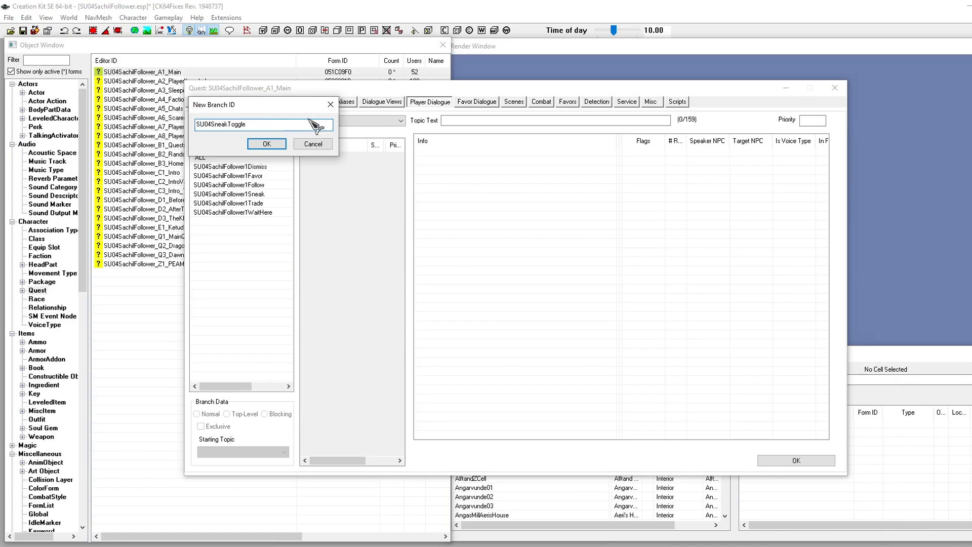
double_click(260, 124)
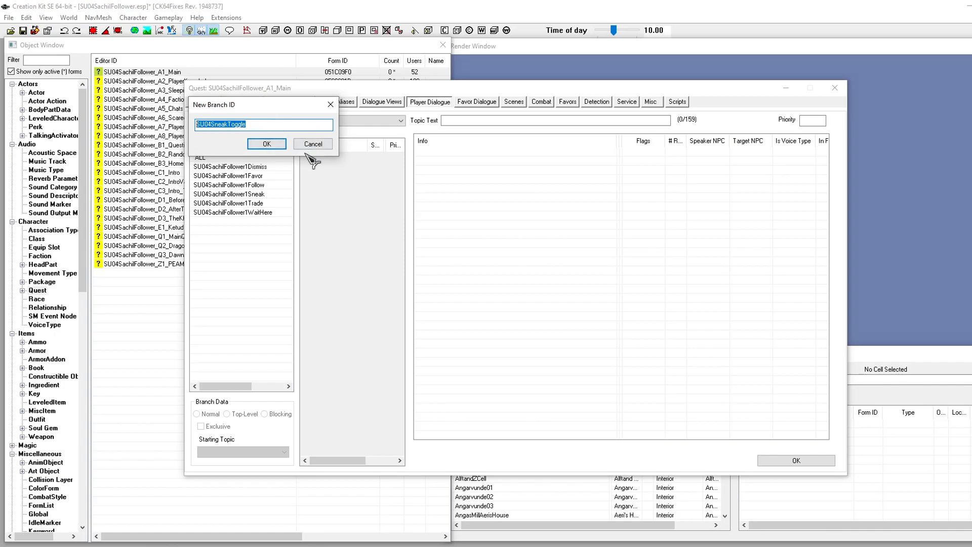
left_click(261, 144)
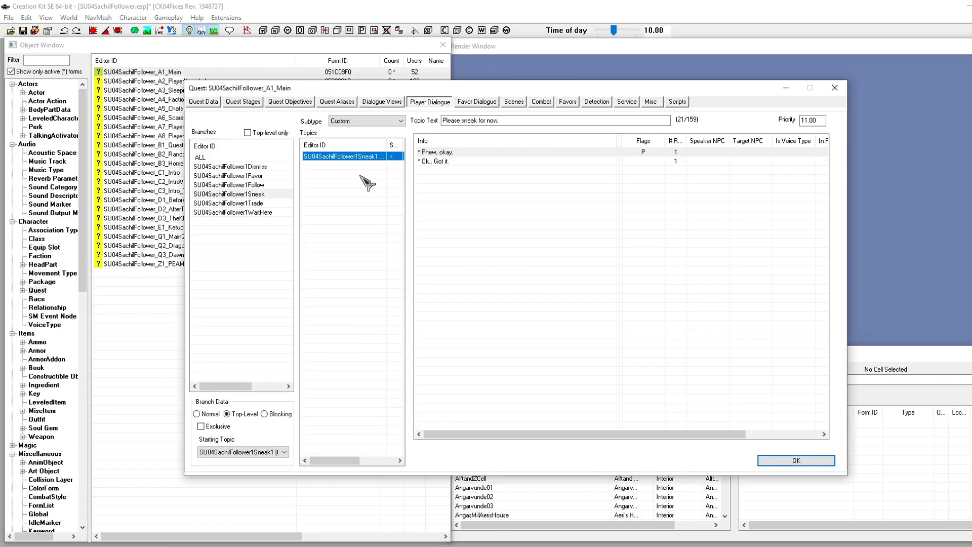
Step: Try to create a new topic with the ID SU04SachilFollower_A1_MainSneak in the SU04SachilFollower1Sneak branch
right_click(368, 183)
left_click(394, 183)
key("End")
type("Sneak")
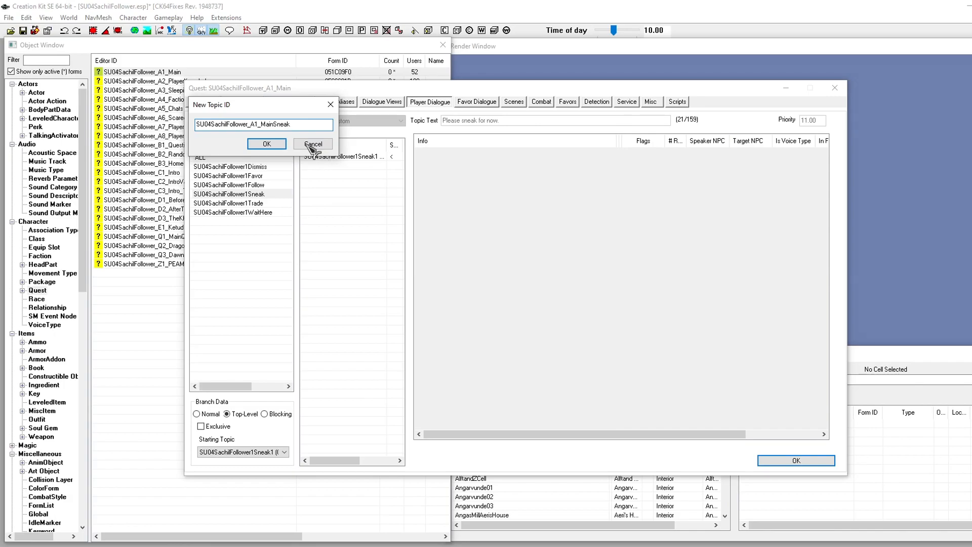
left_click(267, 144)
Step: Open the "Ok.. Got it." info of the sneak topic and examine its topic text, response, condition and begin script fragment
double_click(607, 147)
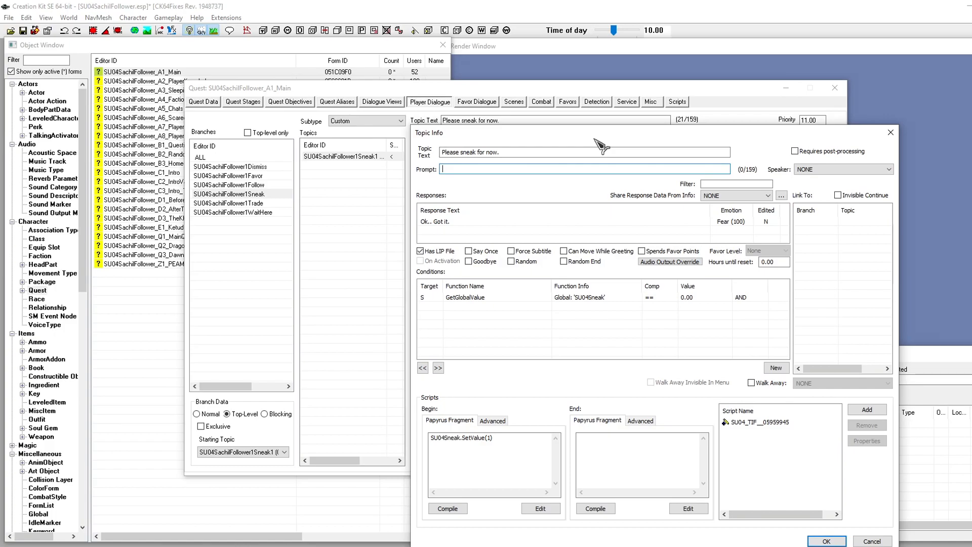
left_click_drag(440, 152, 507, 153)
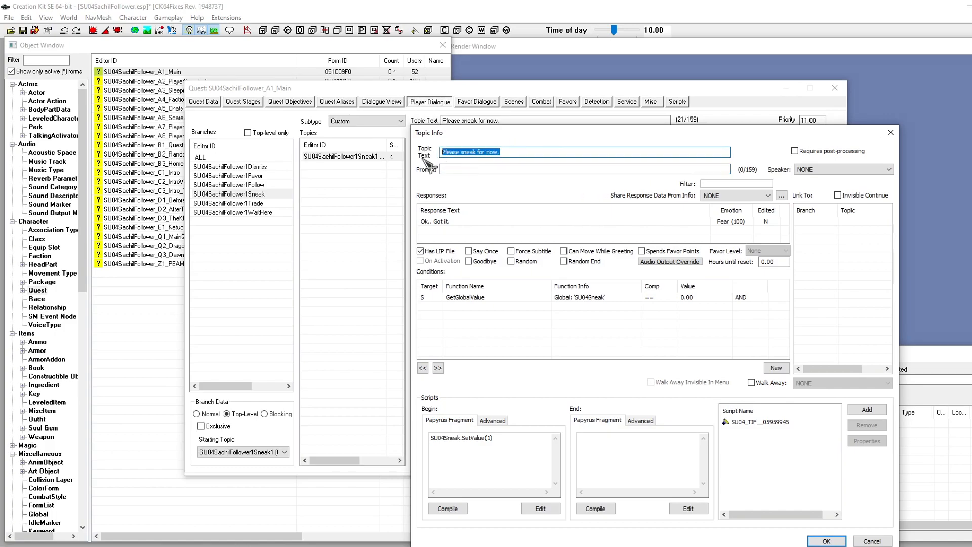
left_click(527, 151)
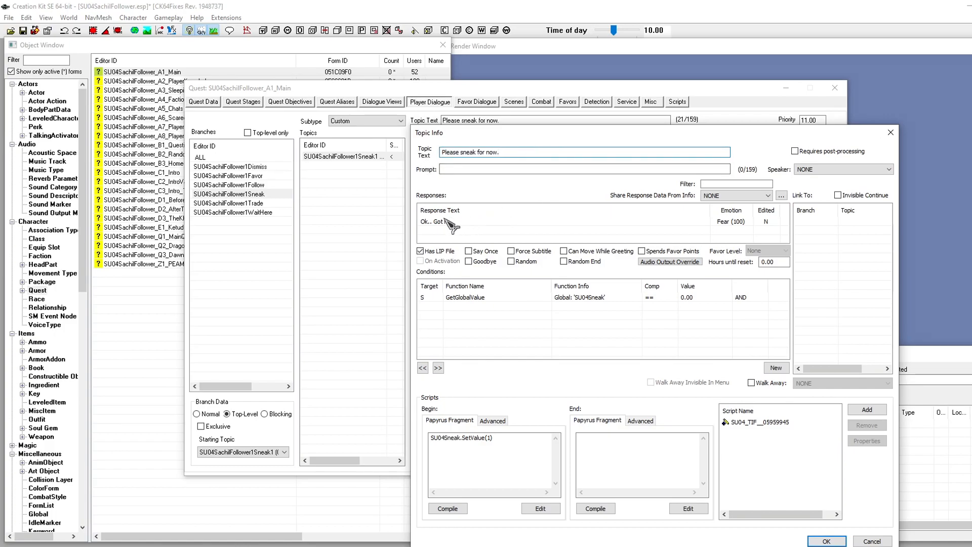
left_click(491, 222)
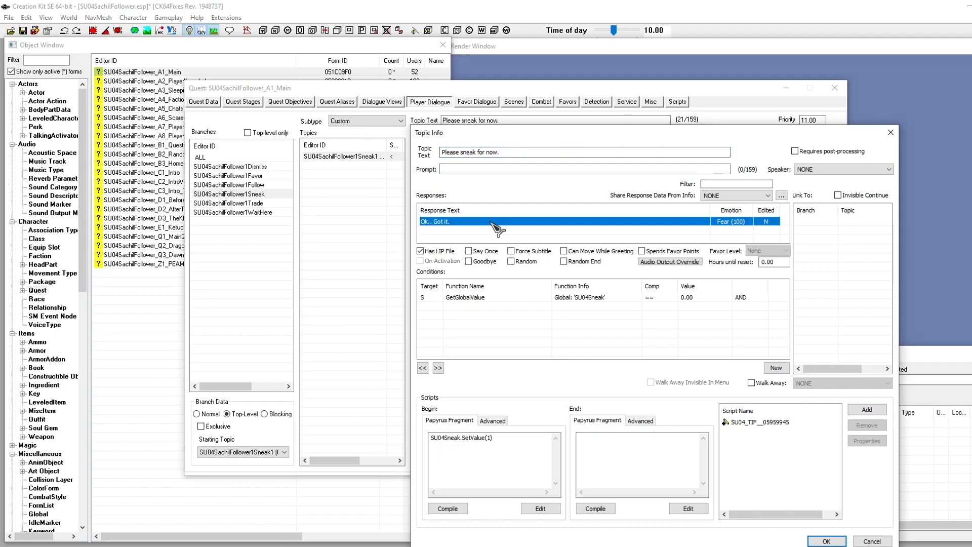
left_click(548, 441)
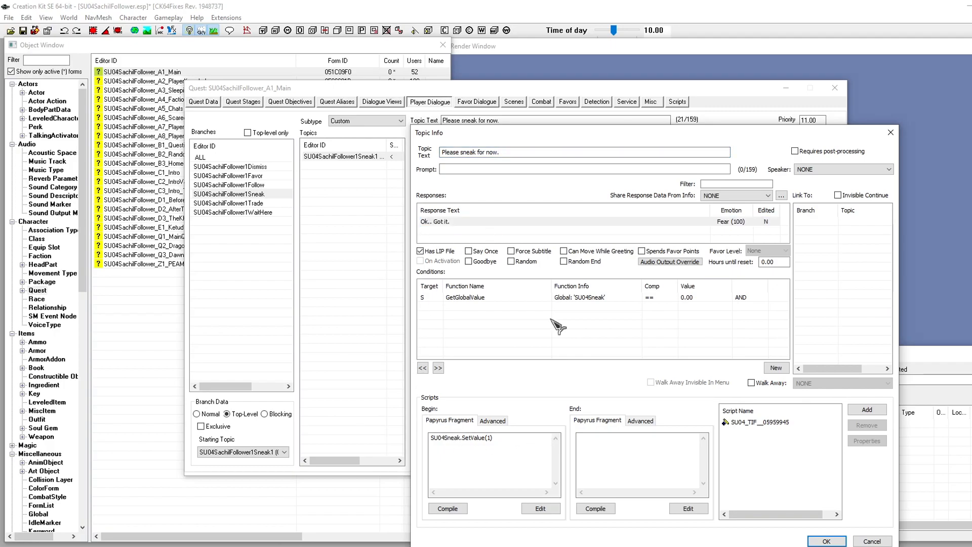
left_click(445, 297)
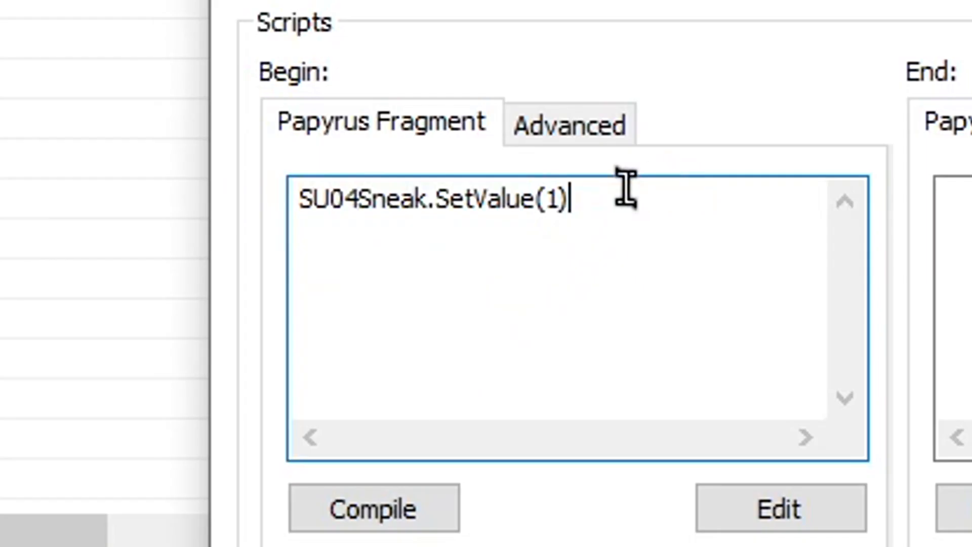
left_click_drag(479, 383, 407, 383)
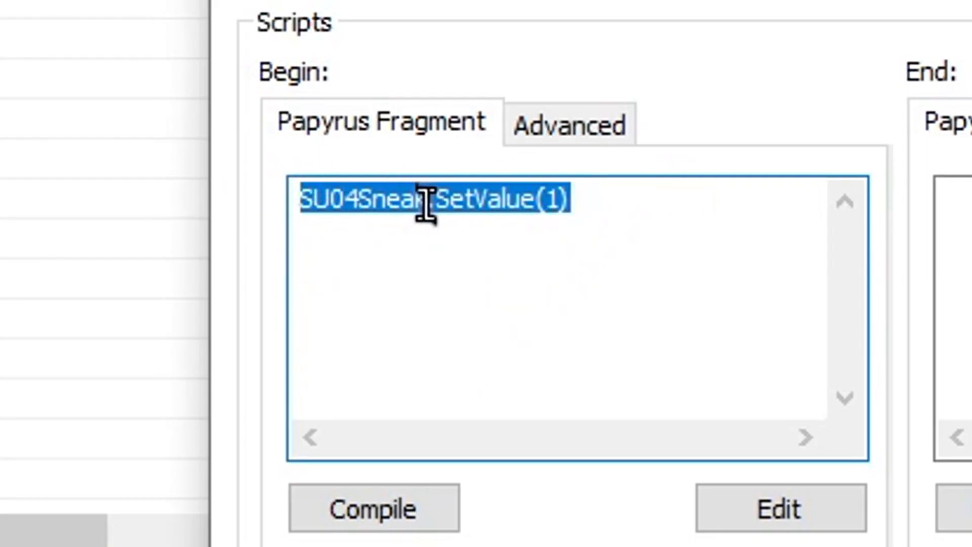
left_click(434, 385)
Step: Enter a single semicolon as the info's End script fragment, compile it and confirm the topic info
left_click(584, 400)
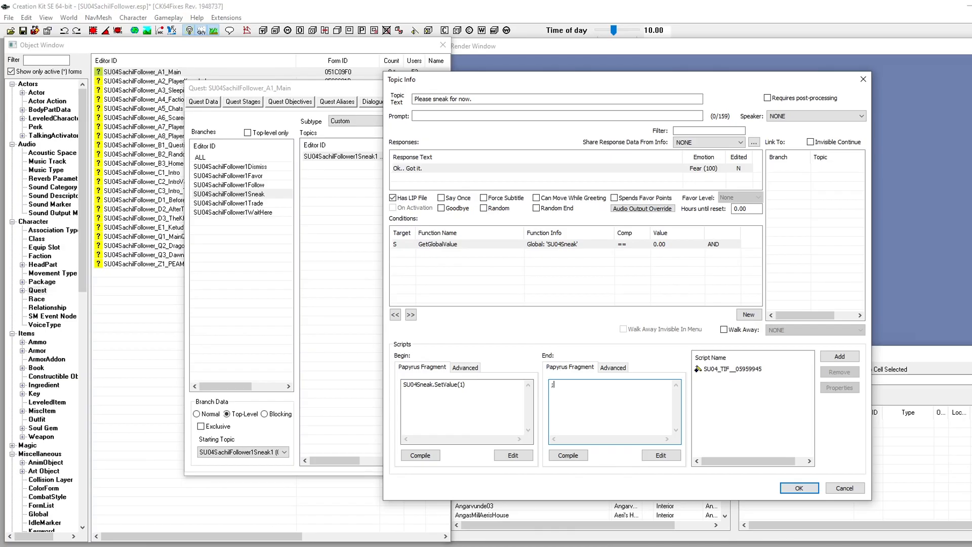
type(";)")
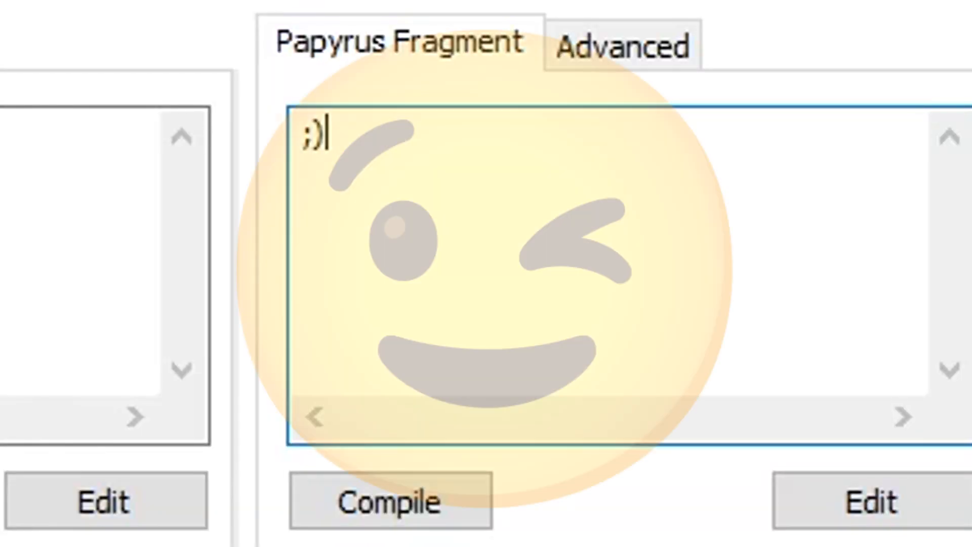
key("BackSpace")
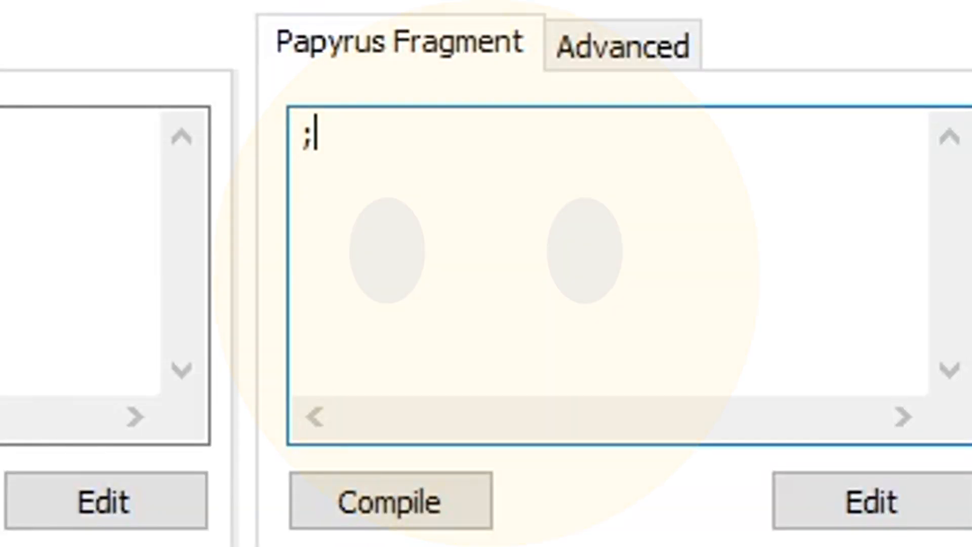
left_click(390, 501)
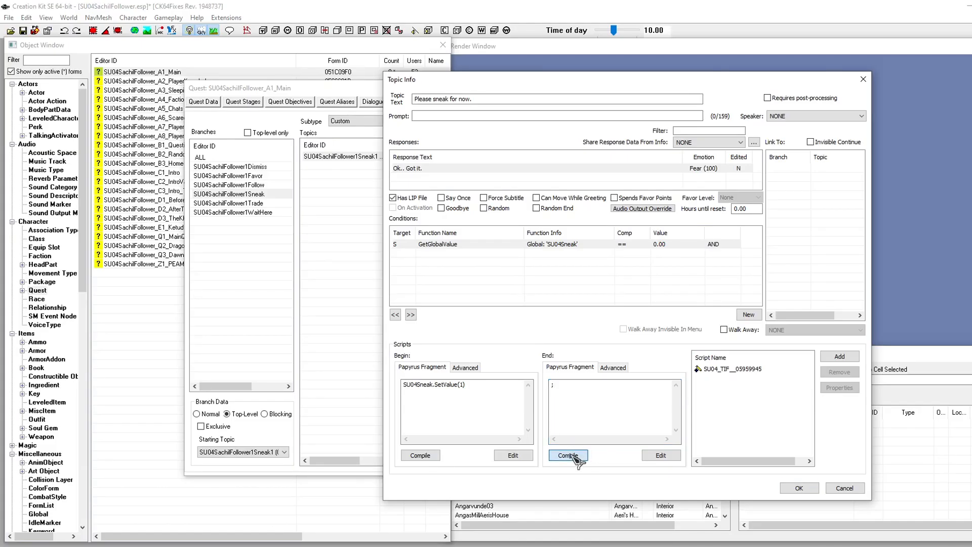
left_click(793, 488)
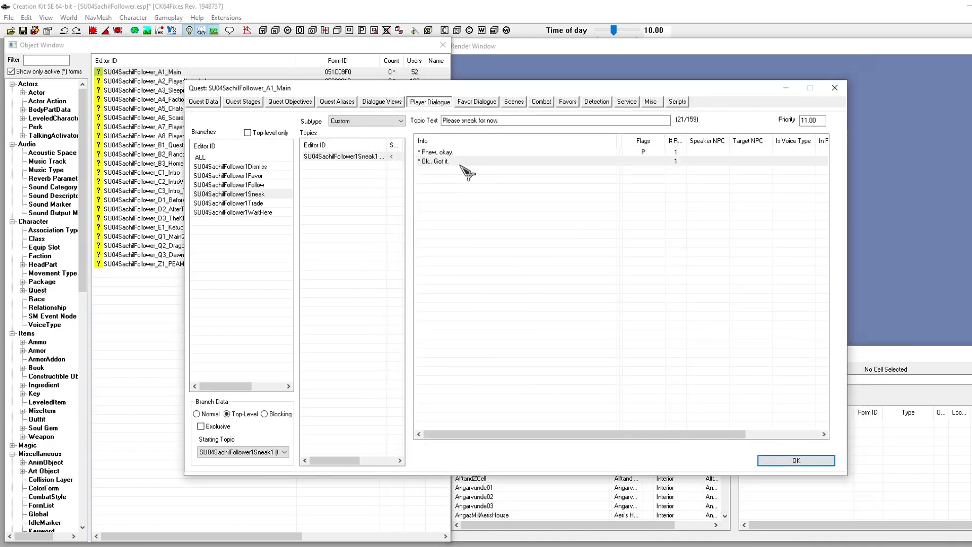
Step: Try to add a GlobalVariable property named SneakGlobal to the script of the "Ok.. Got it." info
double_click(448, 161)
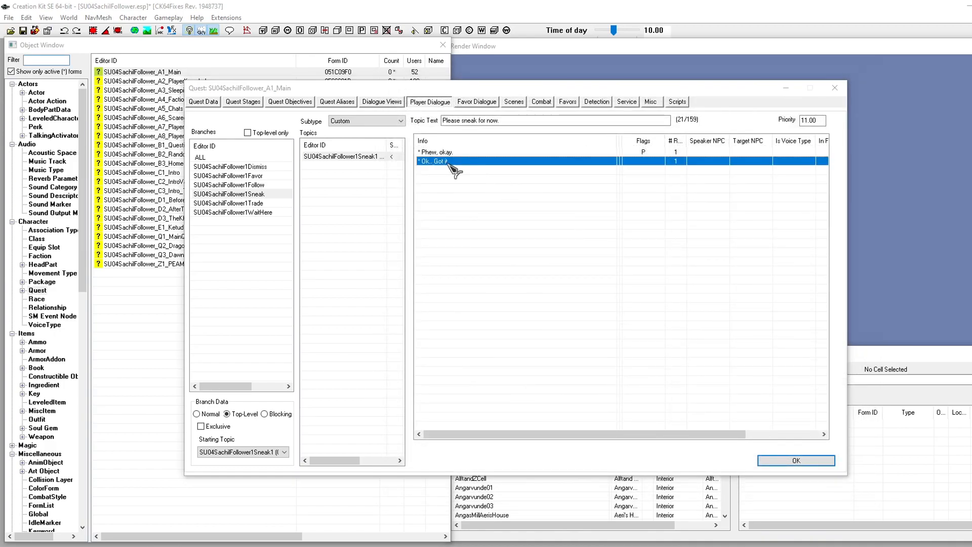
left_click(494, 380)
left_click(642, 361)
left_click(729, 380)
left_click(208, 290)
left_click(259, 165)
type("g")
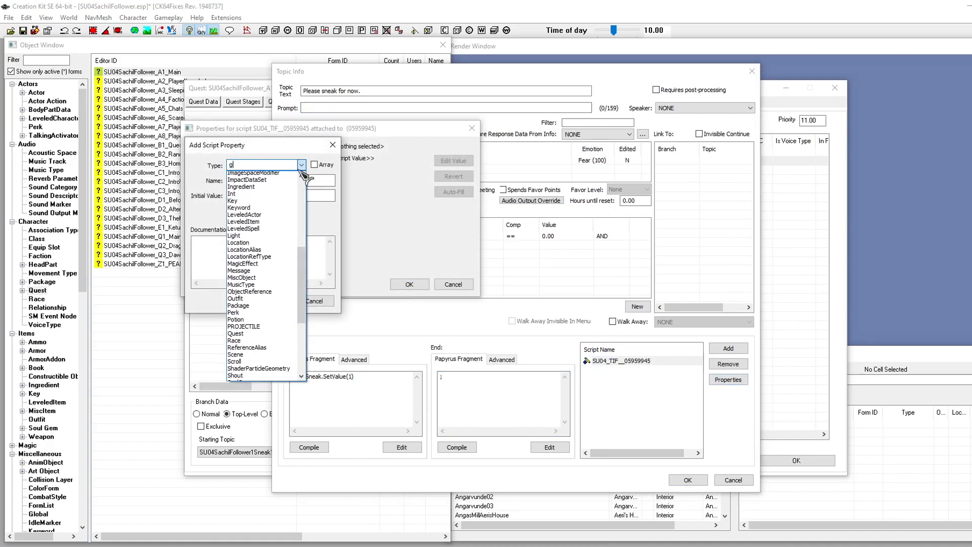
left_click(251, 175)
left_click(271, 180)
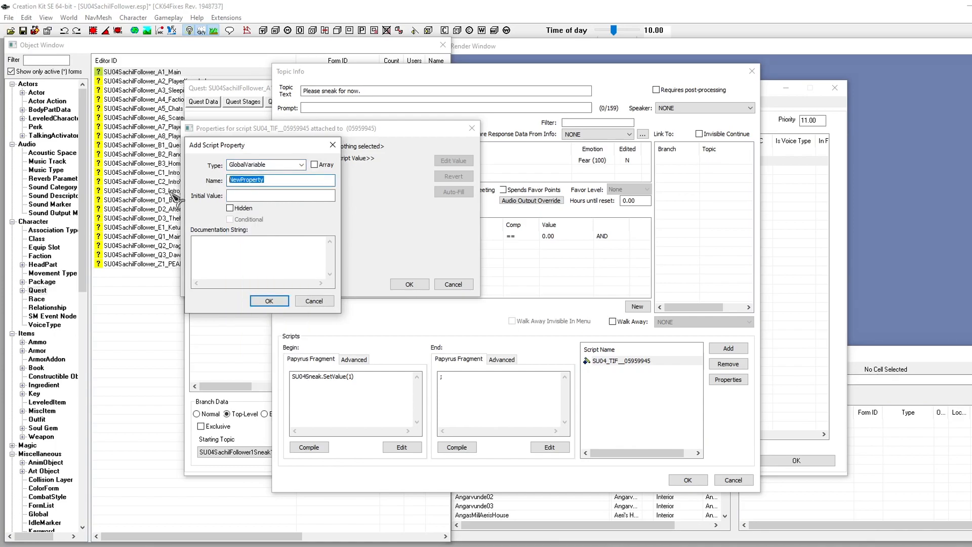
type("SneakGlobal")
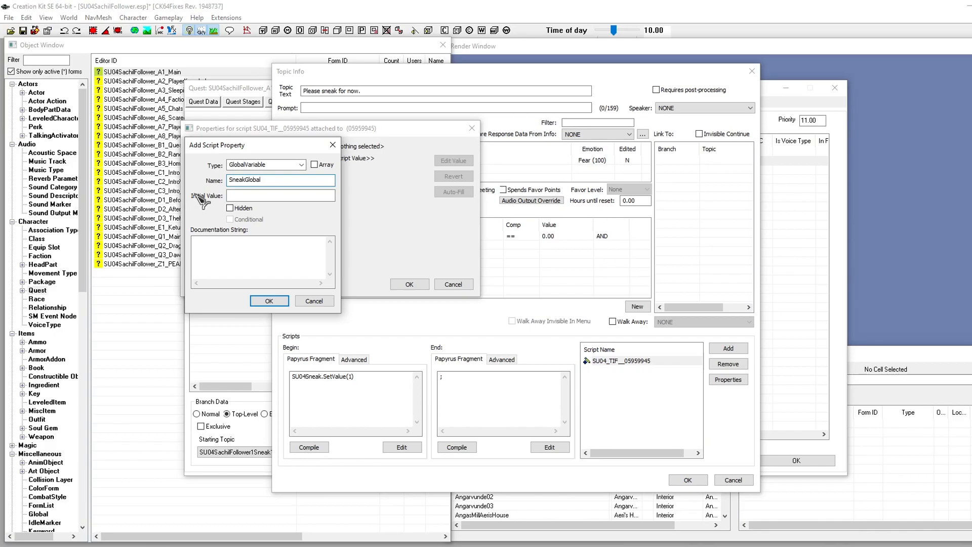
left_click_drag(275, 183, 173, 184)
left_click(313, 302)
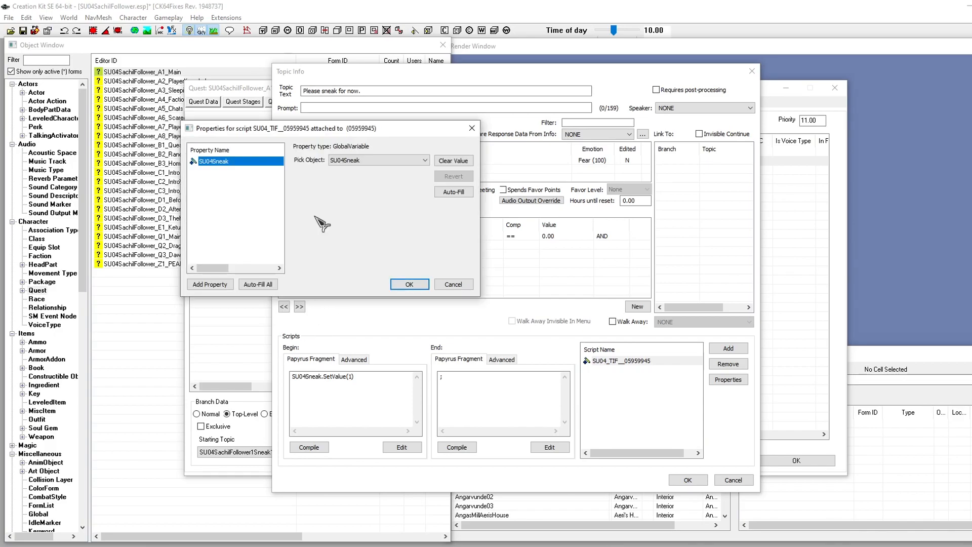
Step: Assign the SU04Sneak global to the script's SU04Sneak property and confirm the properties
left_click(371, 161)
left_click(365, 171)
left_click(409, 285)
Step: Try SU04Sneak.SetValue(1) as the info's End script fragment and clear that fragment again
left_click(481, 387)
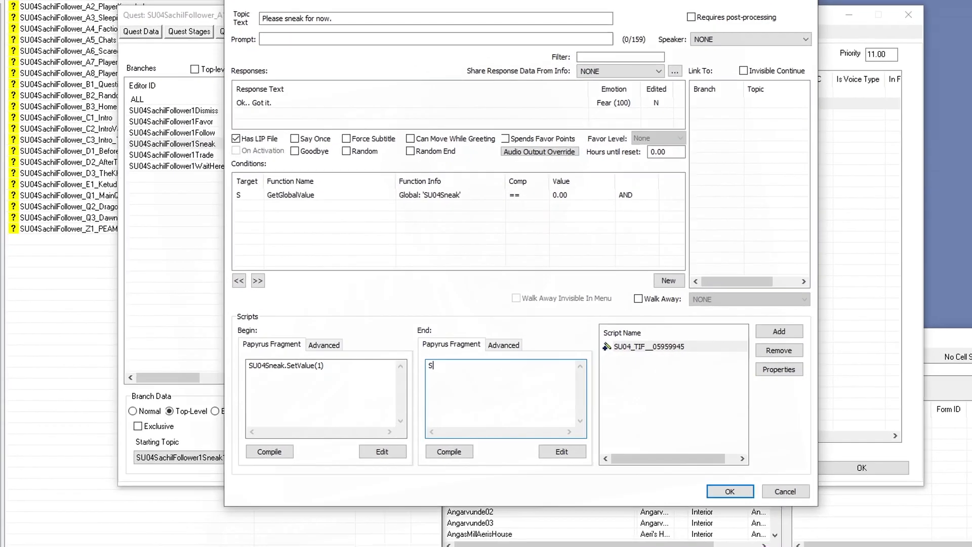
type("SU04Se")
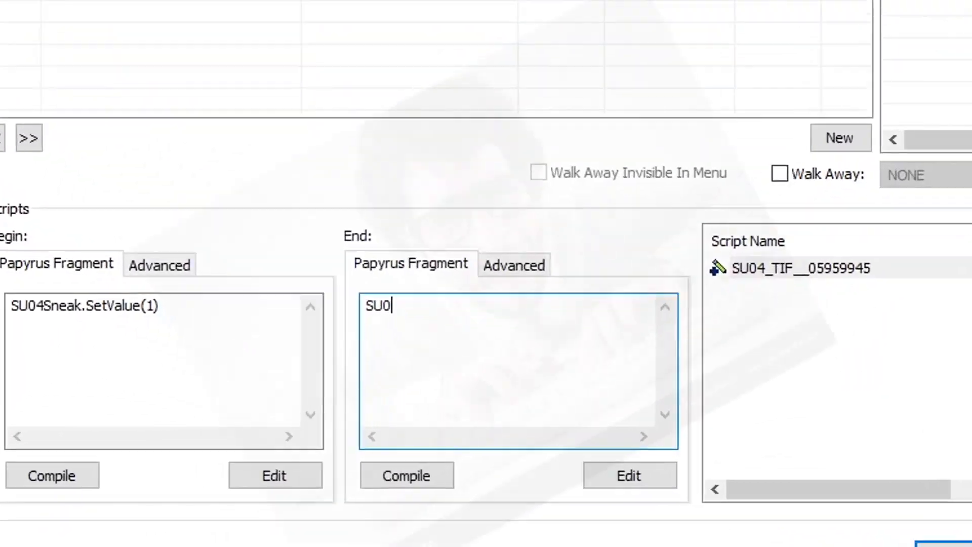
key("BackSpace")
type("nmea")
key("BackSpace")
key("BackSpace")
key("BackSpace")
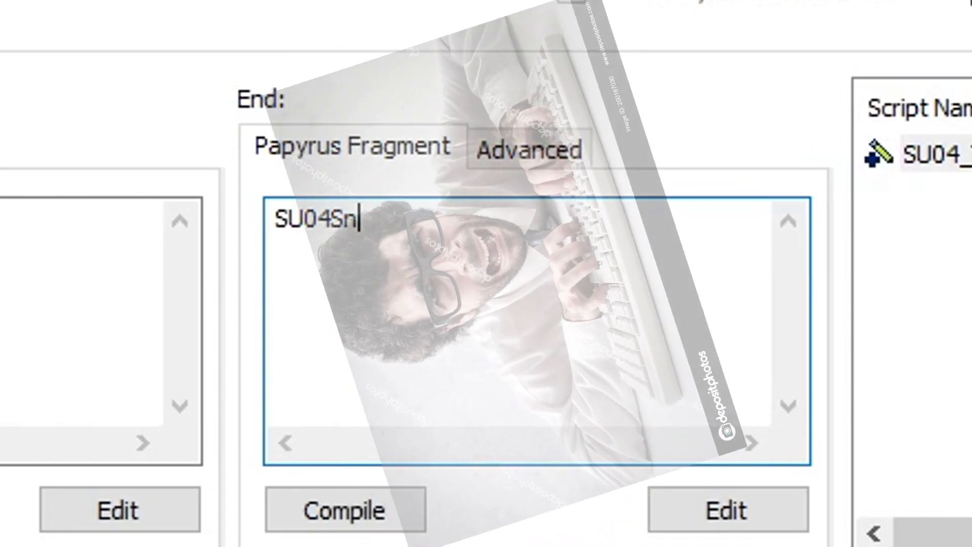
type("eak.SetVal")
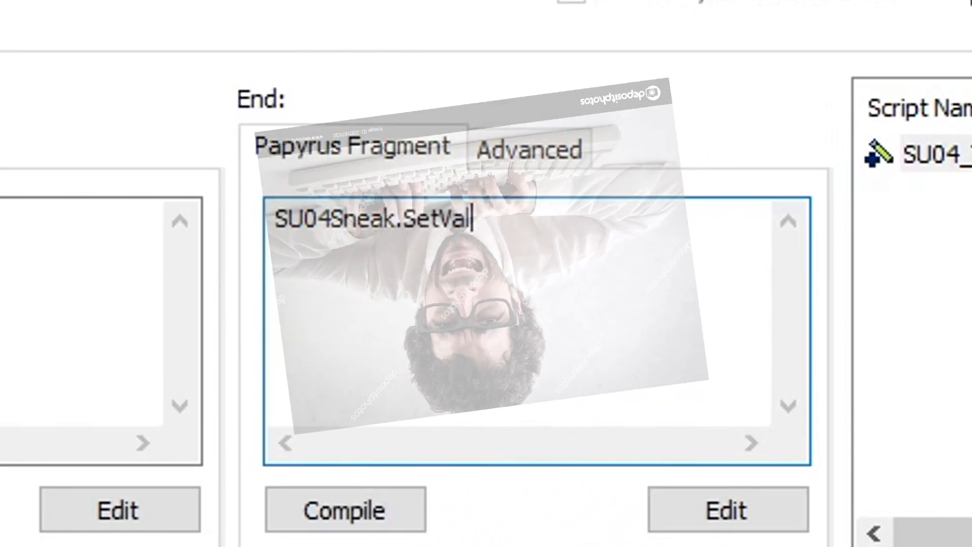
type("ue(1)")
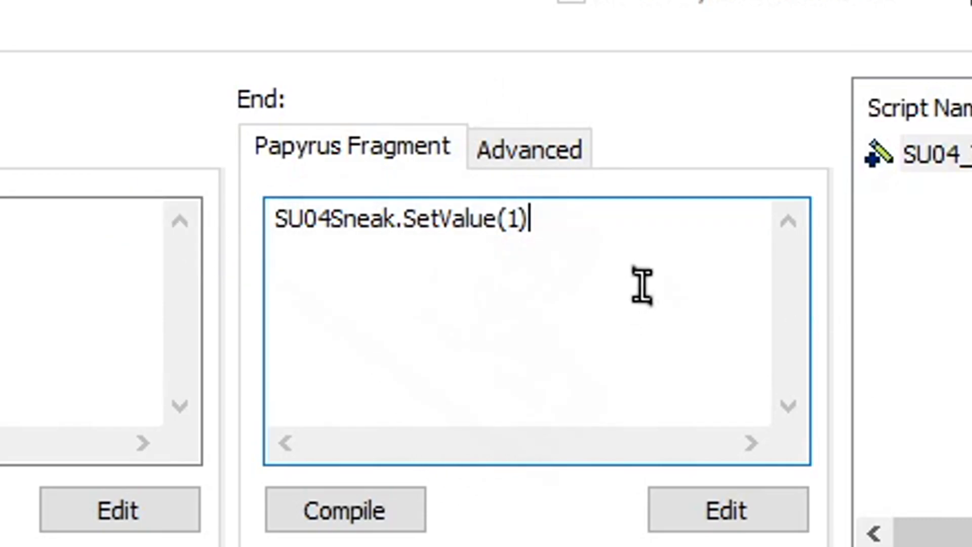
left_click_drag(641, 284, 72, 287)
key("BackSpace")
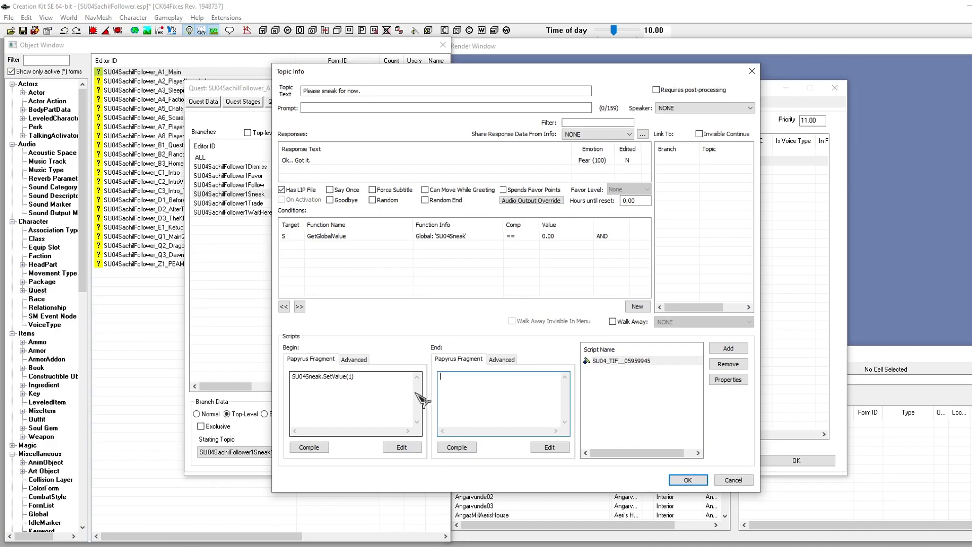
left_click(371, 378)
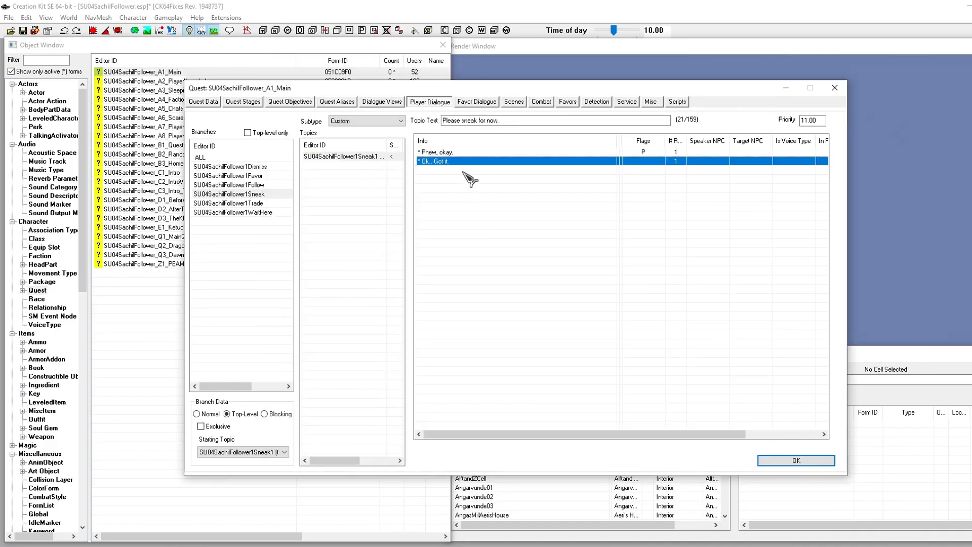
Step: Duplicate the "Ok.. Got it." info within the sneak topic and open the copy
right_click(446, 161)
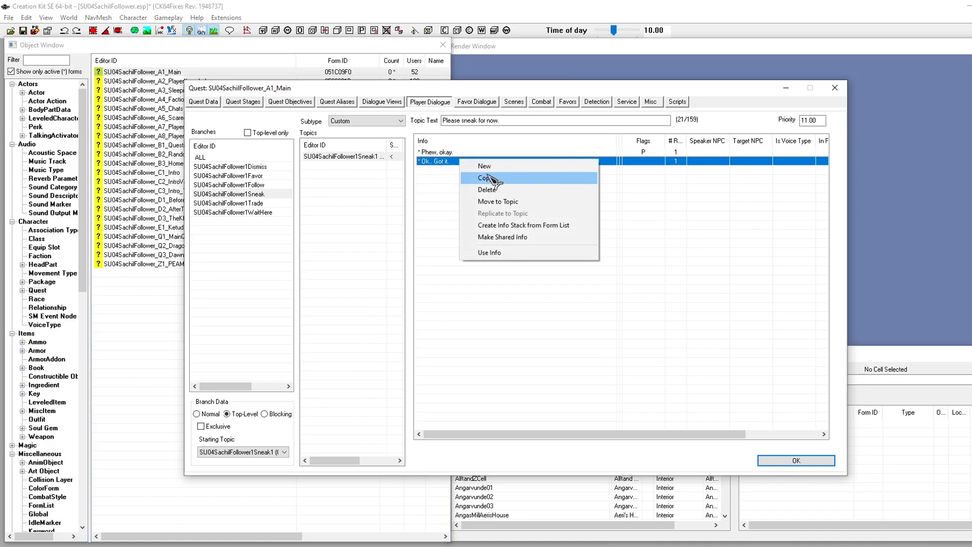
left_click(487, 178)
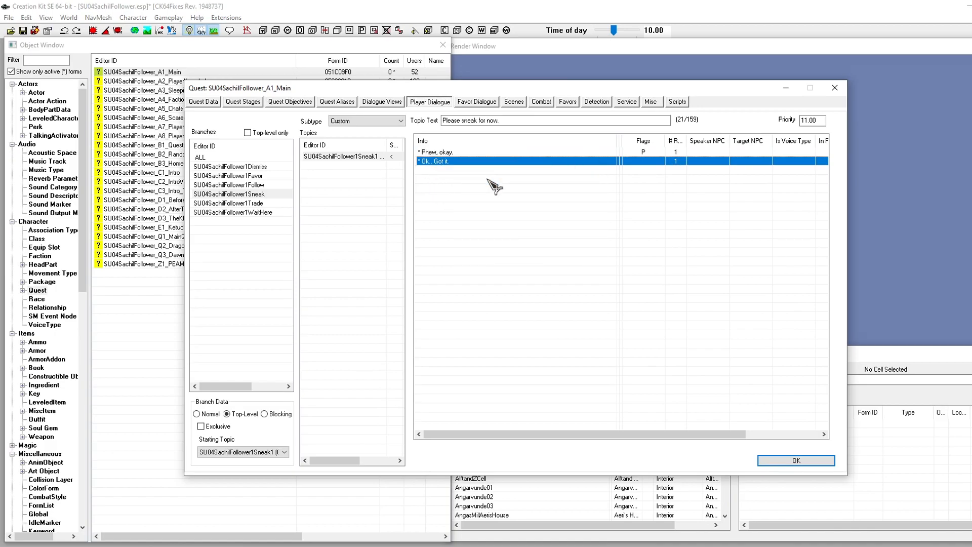
key("ctrl+v")
double_click(487, 171)
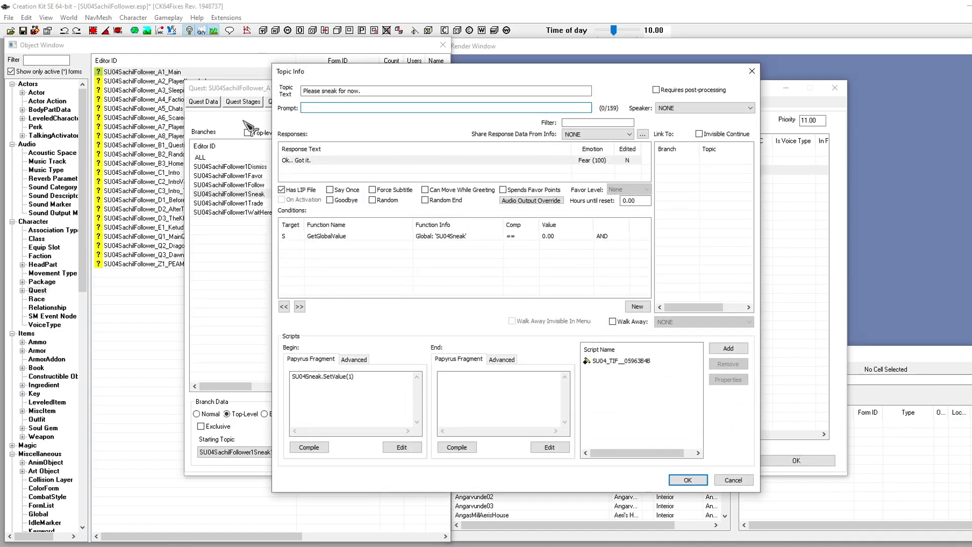
Step: Try giving the copied info the prompt "Stop sneaking" and the response text "Okay done."
type("Stop sneaking")
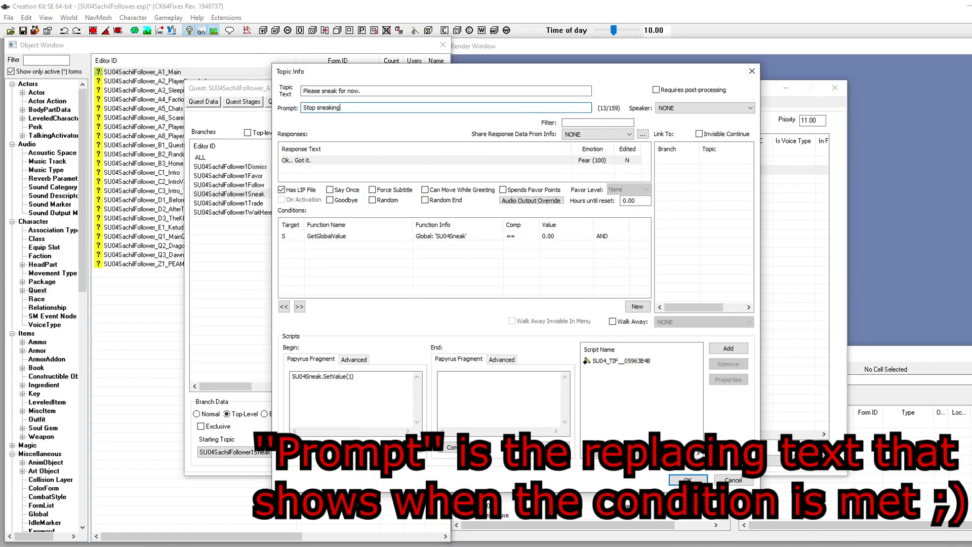
double_click(310, 160)
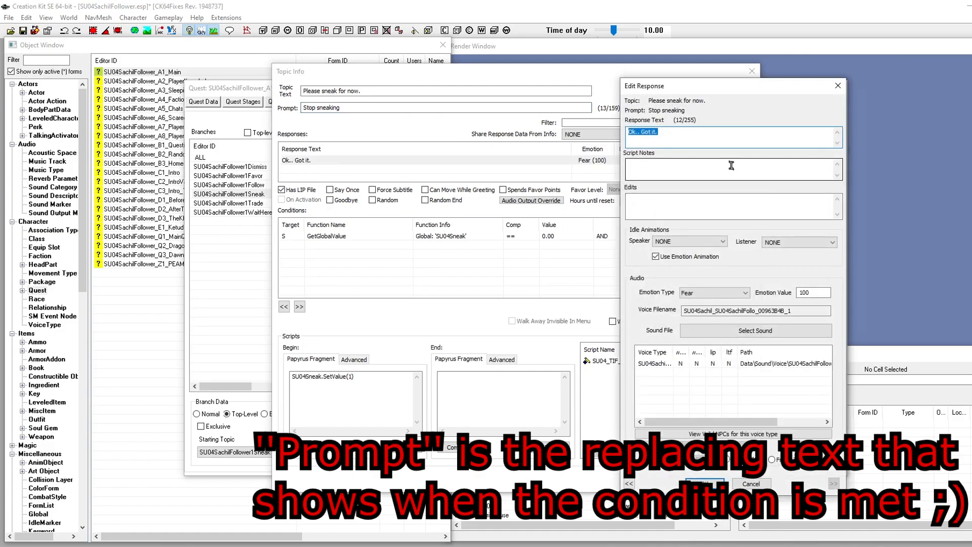
type("Okay done.")
key("Return")
Step: Try setting the copied info's GetGlobalValue condition on SU04Sneak to equal 1
left_click(527, 238)
double_click(527, 238)
left_click(597, 278)
key("BackSpace")
type("1")
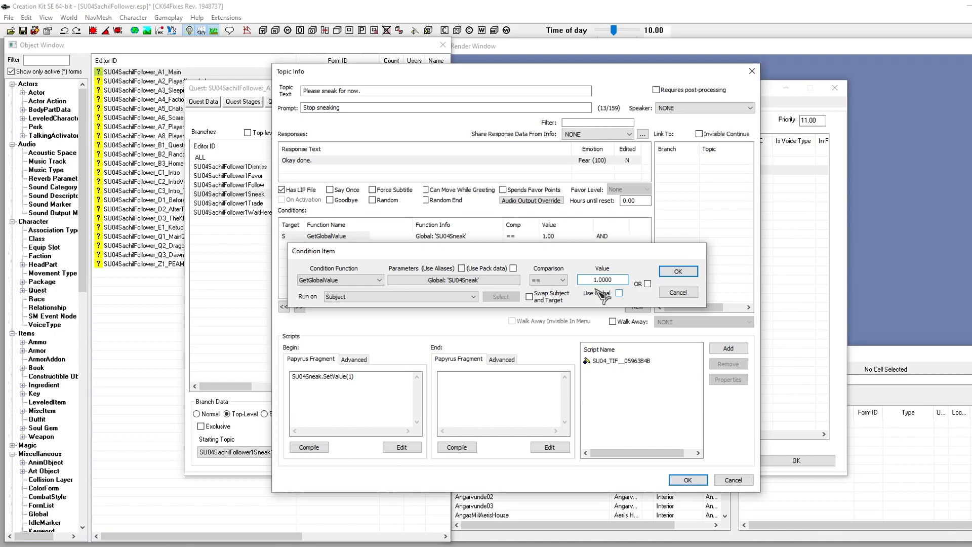
key("Return")
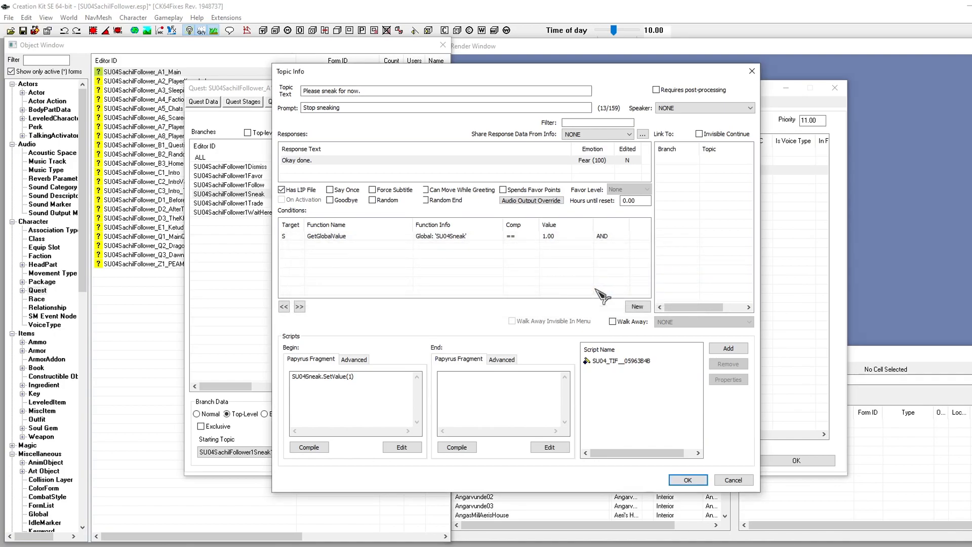
Step: Try changing the copied info's Begin script fragment to SU04Sneak.SetValue(0), and cancel the topic info's edits
left_click(354, 377)
key("BackSpace")
type("0")
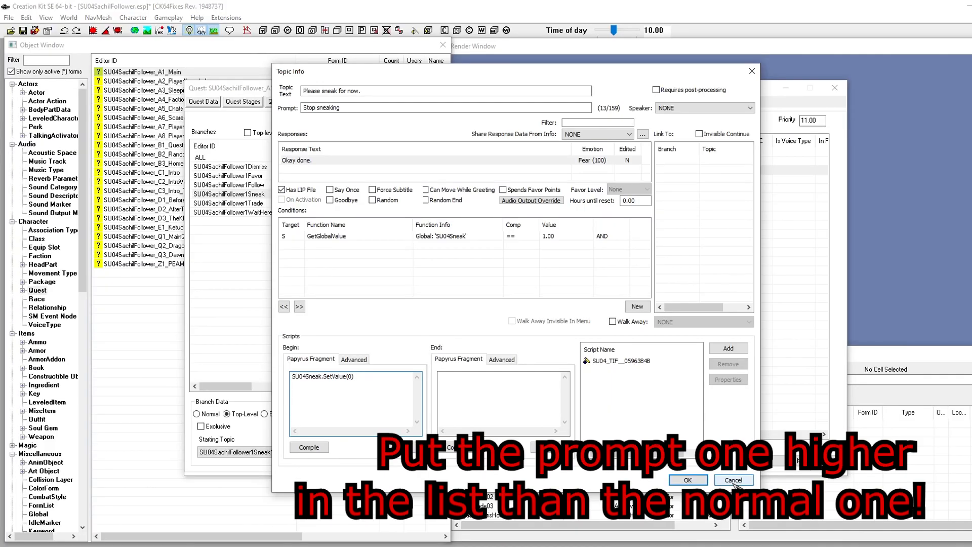
left_click(734, 481)
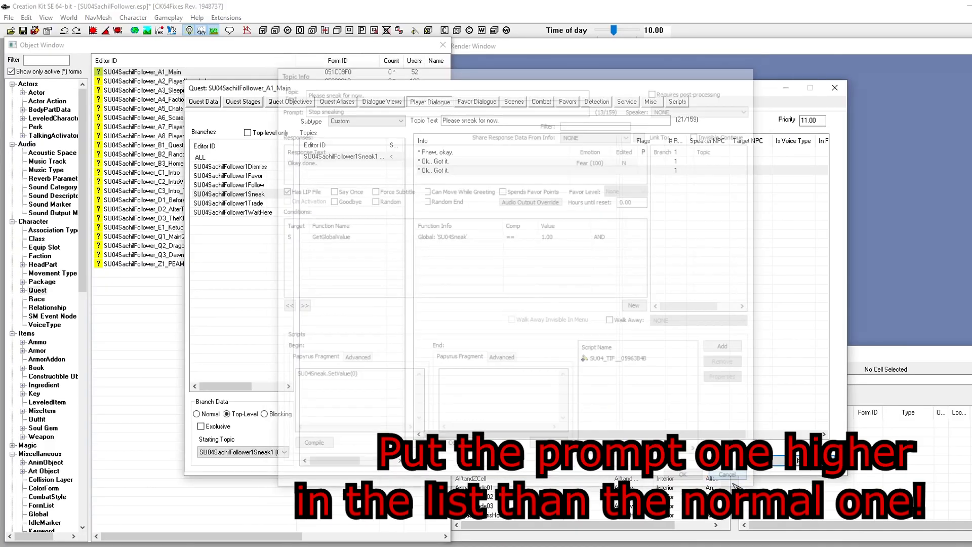
left_click(441, 171)
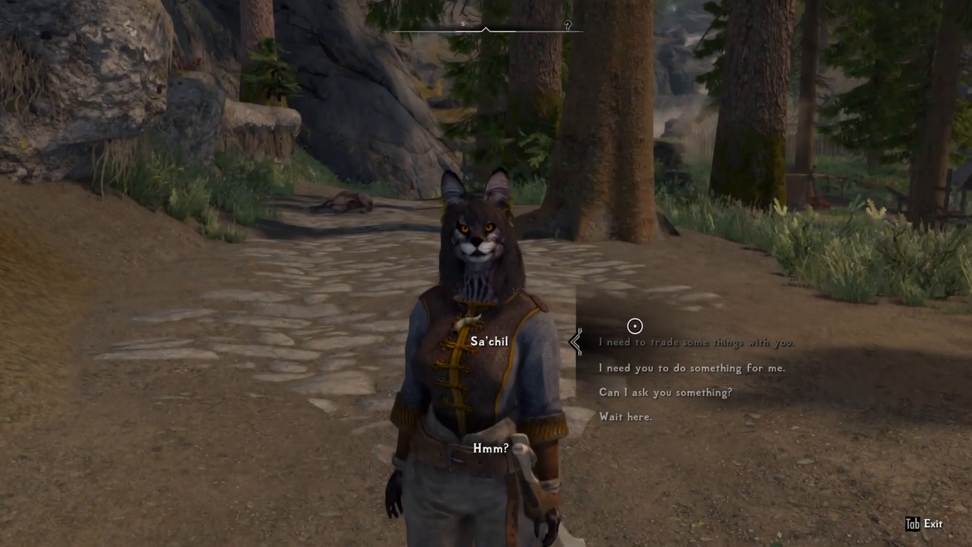
Step: Switch to Skyrim and test the follower's sneak dialogue by choosing "Please sneak for now."
scroll(596, 322, "down", 4)
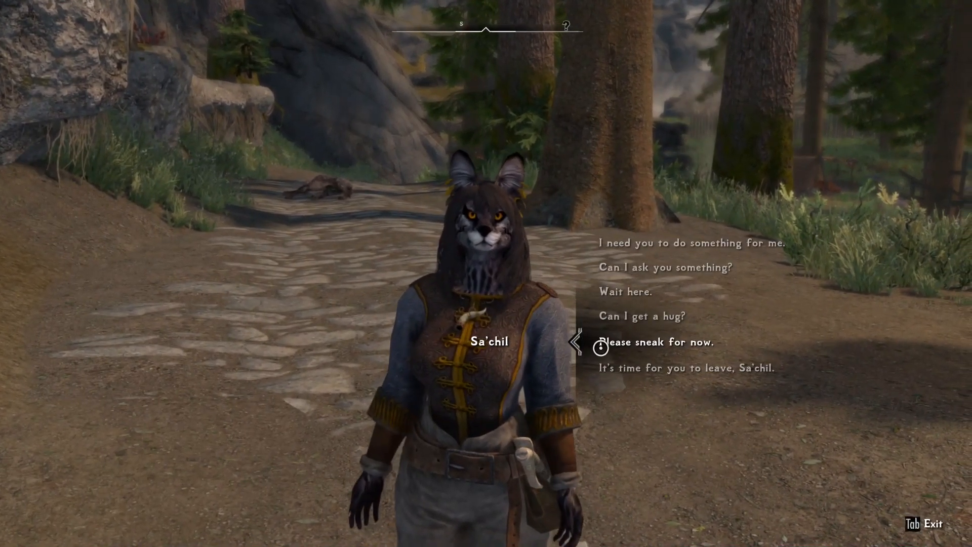
left_click(603, 342)
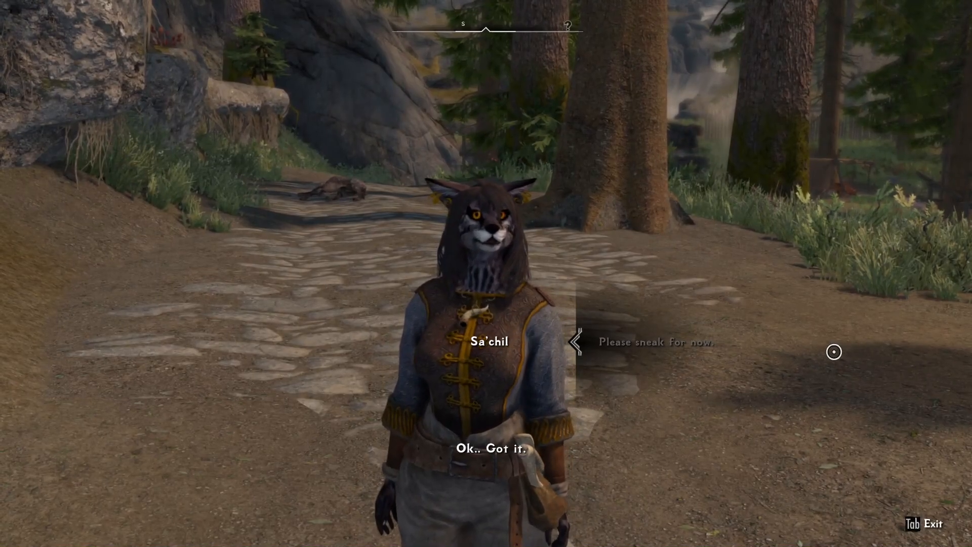